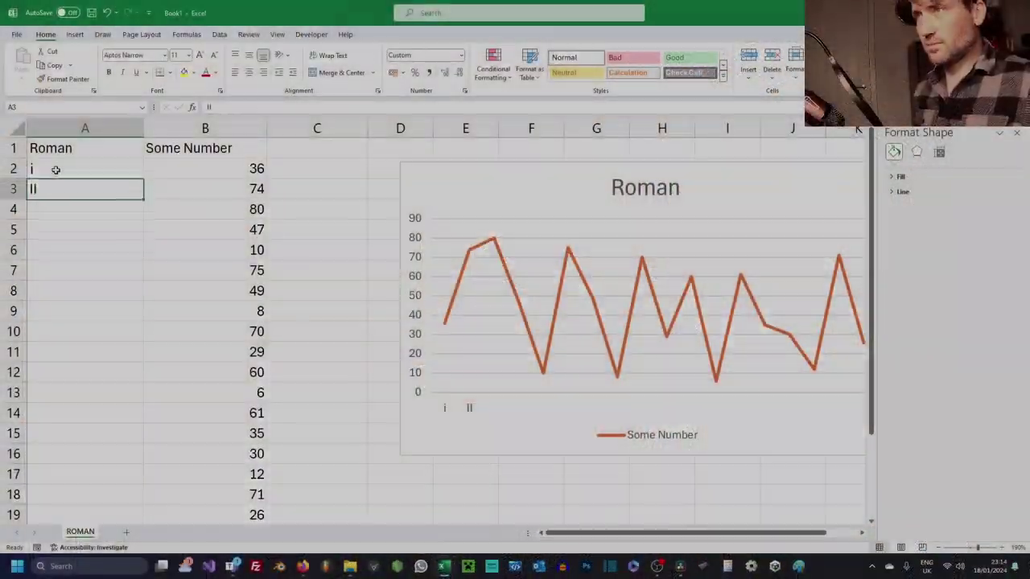
# Enter Roman numerals by hand in A2:A11, with II in A2 and A3, then III through X below.
pyautogui.click(53, 168)
pyautogui.write('II')
pyautogui.press('Return')
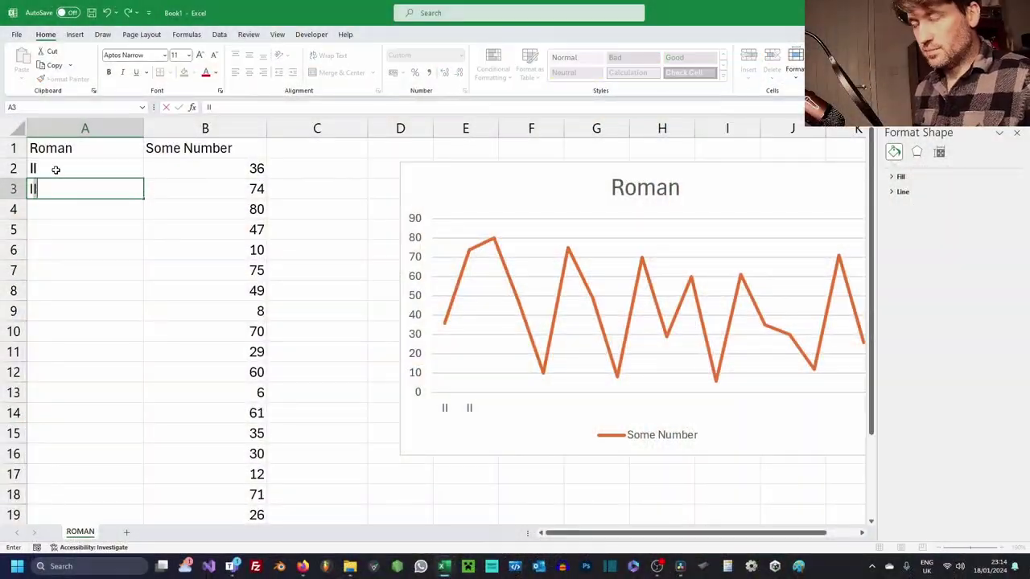
pyautogui.press('Return')
pyautogui.write('III')
pyautogui.press('Return')
pyautogui.write('IV')
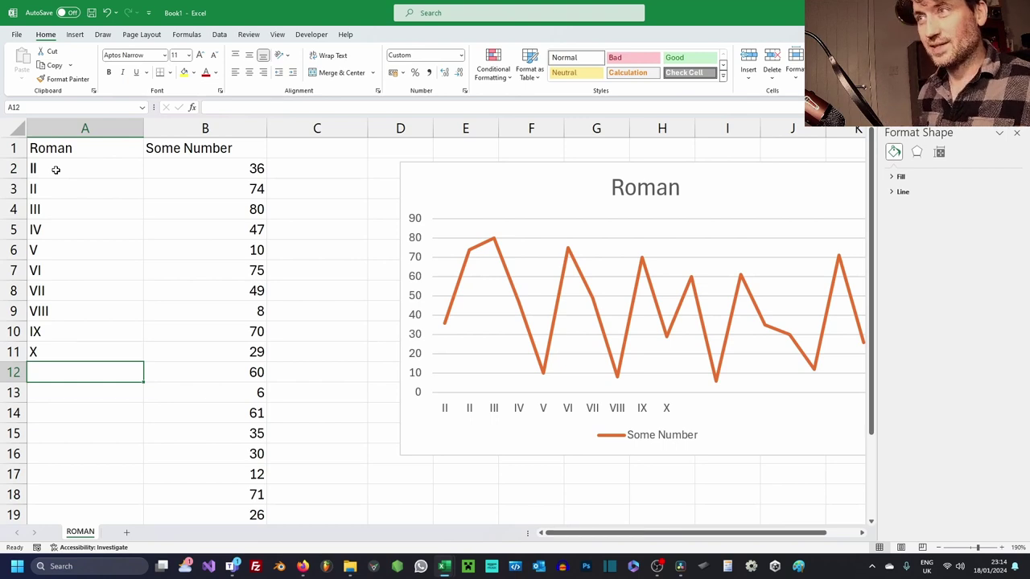
# Clear the hand-entered Roman numerals from A2:A11.
pyautogui.hotkey('shift', 'Up')
pyautogui.hotkey('ctrl', 'shift', 'Up')
pyautogui.hotkey('ctrl', 'shift', 'Down')
pyautogui.hotkey('ctrl', 'shift', 'Up')
pyautogui.hotkey('ctrl', 'shift', 'Down')
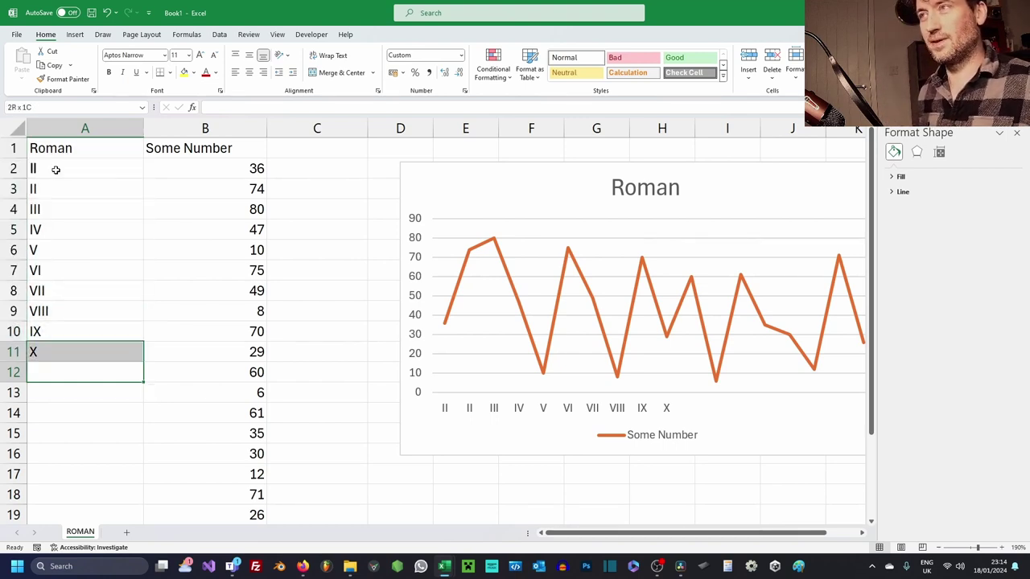
pyautogui.hotkey('ctrl', 'shift', 'Up')
pyautogui.hotkey('shift', 'Down')
pyautogui.press('Delete')
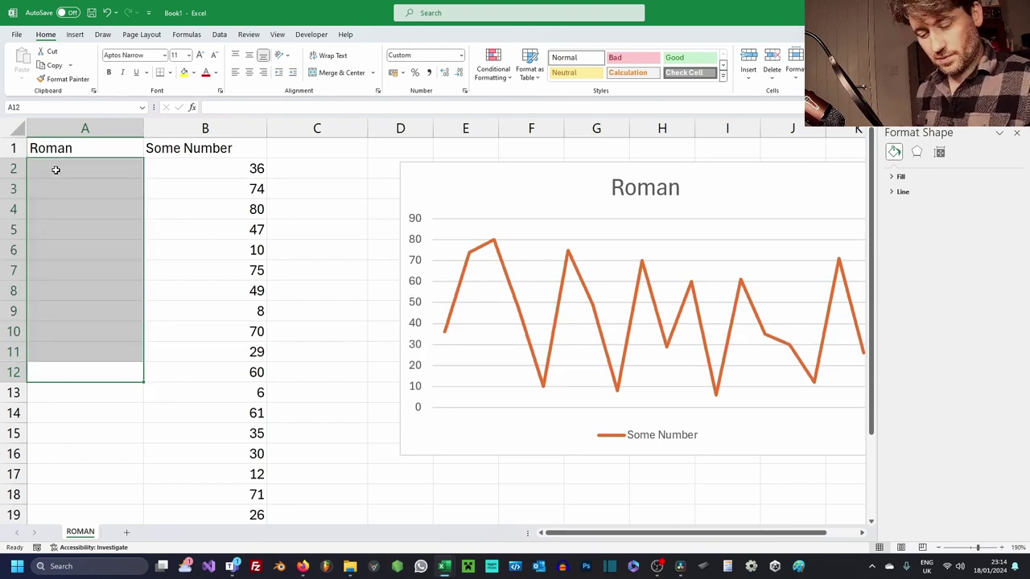
# Enter the plain number 1 in cell A2.
pyautogui.press('Down')
pyautogui.press('Up')
pyautogui.press('Up')
pyautogui.press('Up')
pyautogui.click(55, 169)
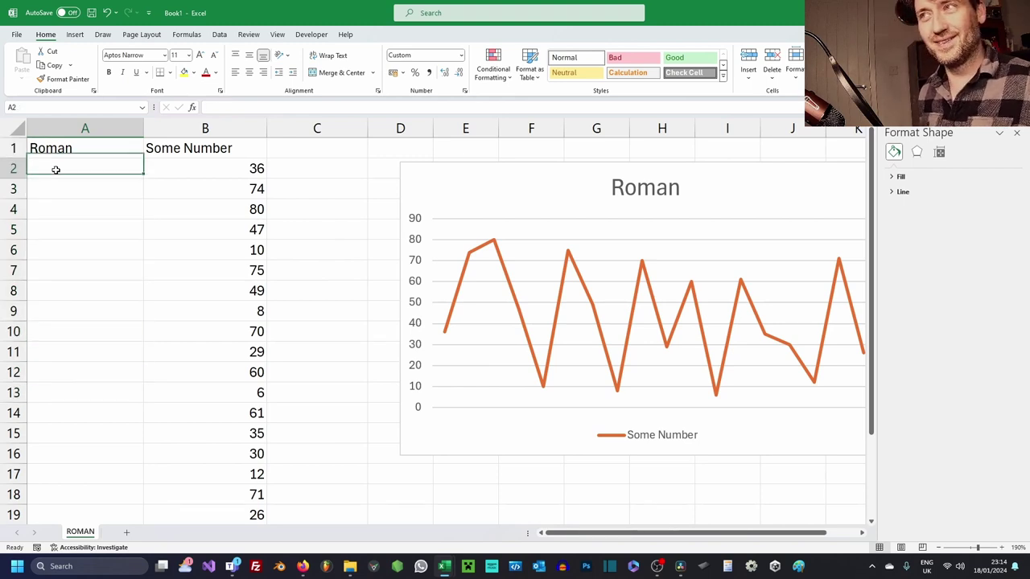
pyautogui.write('1')
pyautogui.press('Return')
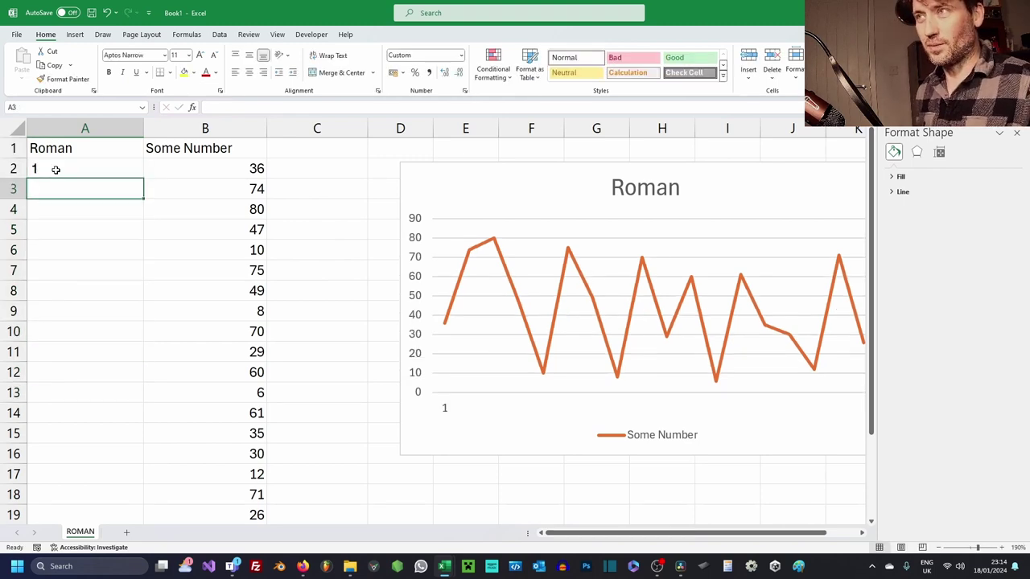
# Replace the content of cell A2 with the formula =ROMAN(1).
pyautogui.click(46, 168)
pyautogui.write('=ROMAN(1)')
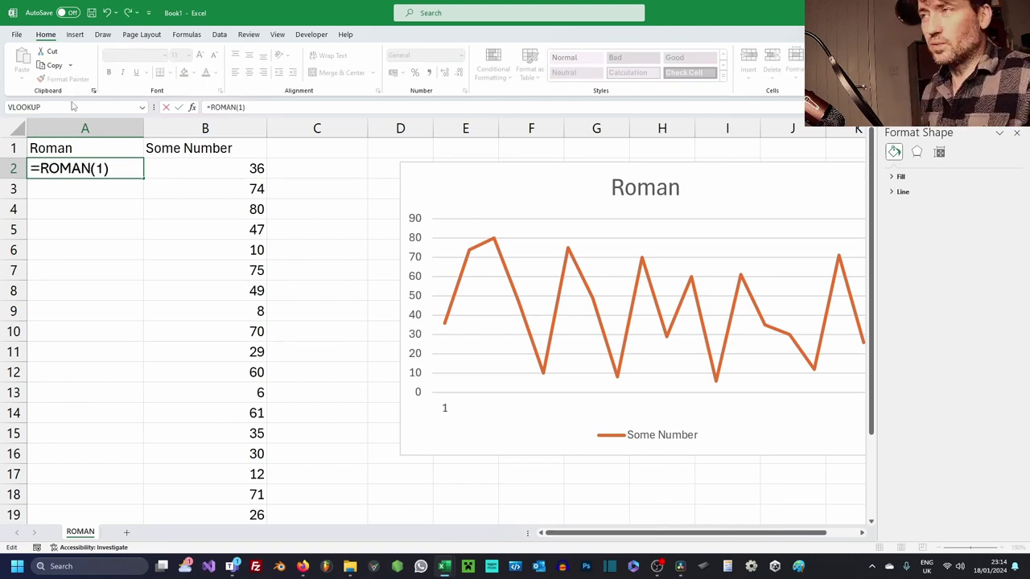
pyautogui.press('Return')
pyautogui.press('Return')
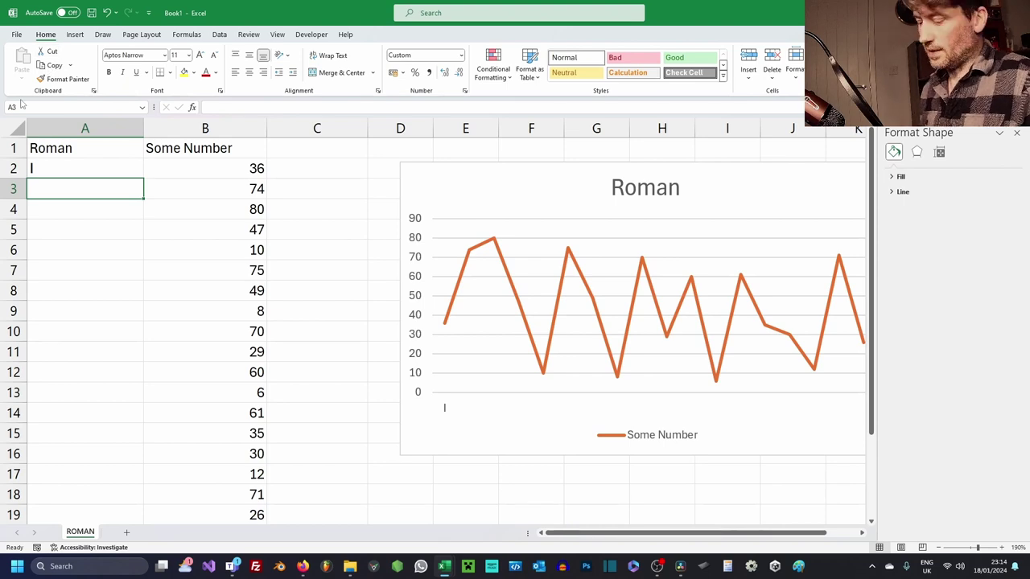
# Try incrementing the Roman numeral with the formula =A2+1 in A3, and clear that cell again.
pyautogui.write('=')
pyautogui.press('Up')
pyautogui.write('+')
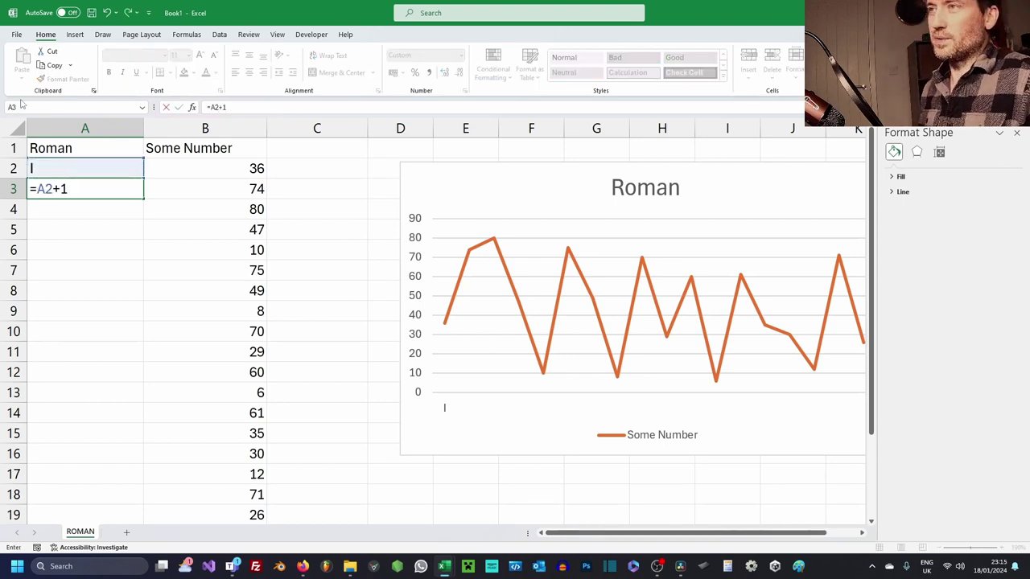
pyautogui.write('1')
pyautogui.press('Return')
pyautogui.press('Up')
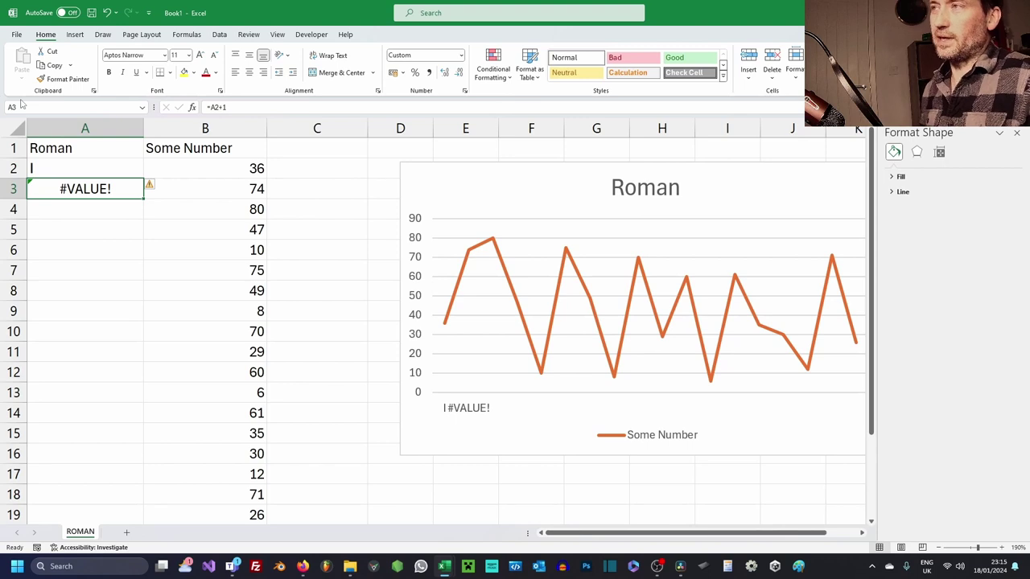
pyautogui.press('Delete')
# Enter the formula =ARABIC(A2) in A3 to convert the Roman numeral above into a number.
pyautogui.write('=')
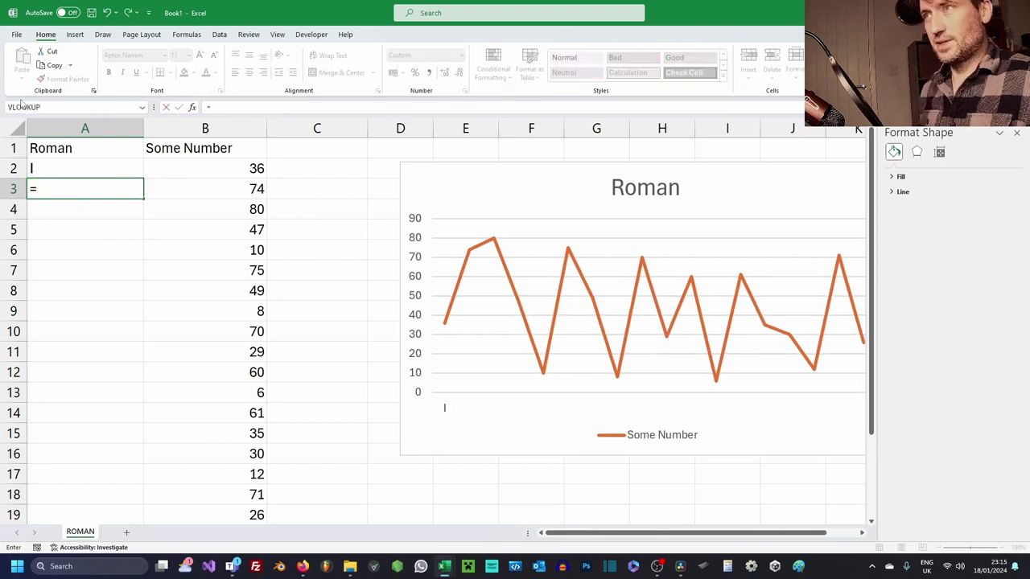
pyautogui.write('ARAB')
pyautogui.press('BackSpace')
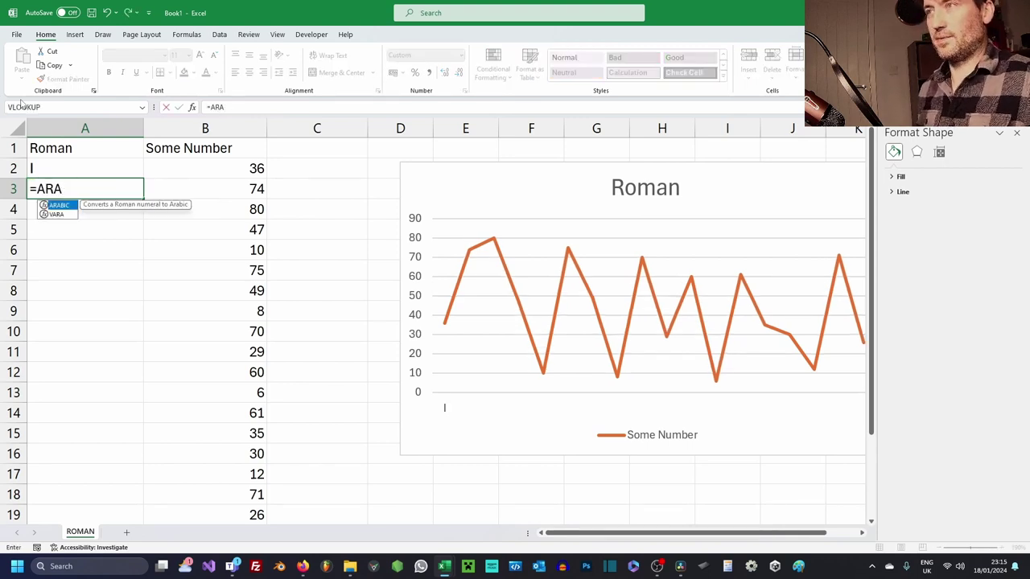
pyautogui.press('BackSpace')
pyautogui.press('Tab')
pyautogui.press('Up')
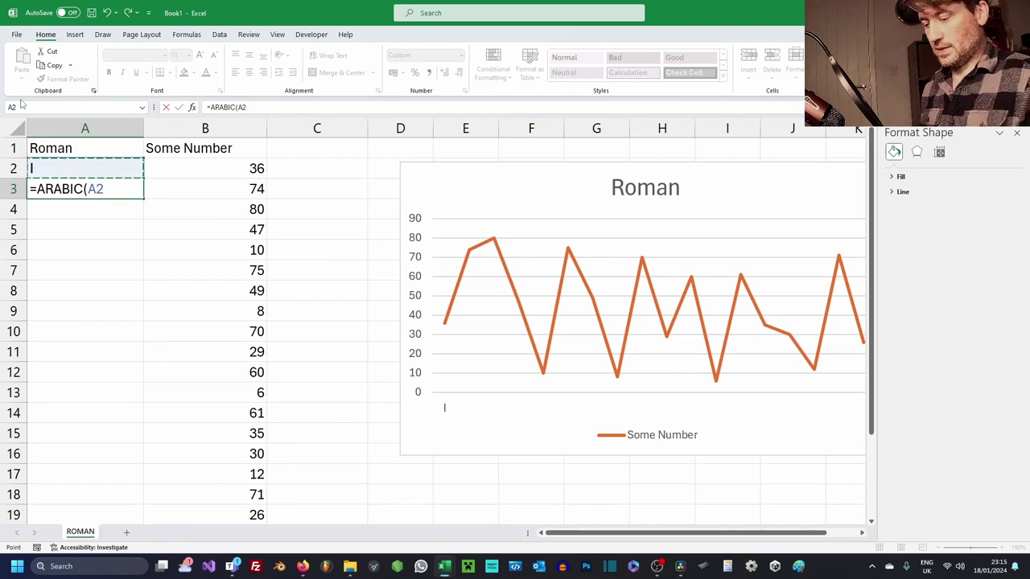
pyautogui.write(')')
pyautogui.press('Return')
pyautogui.press('Up')
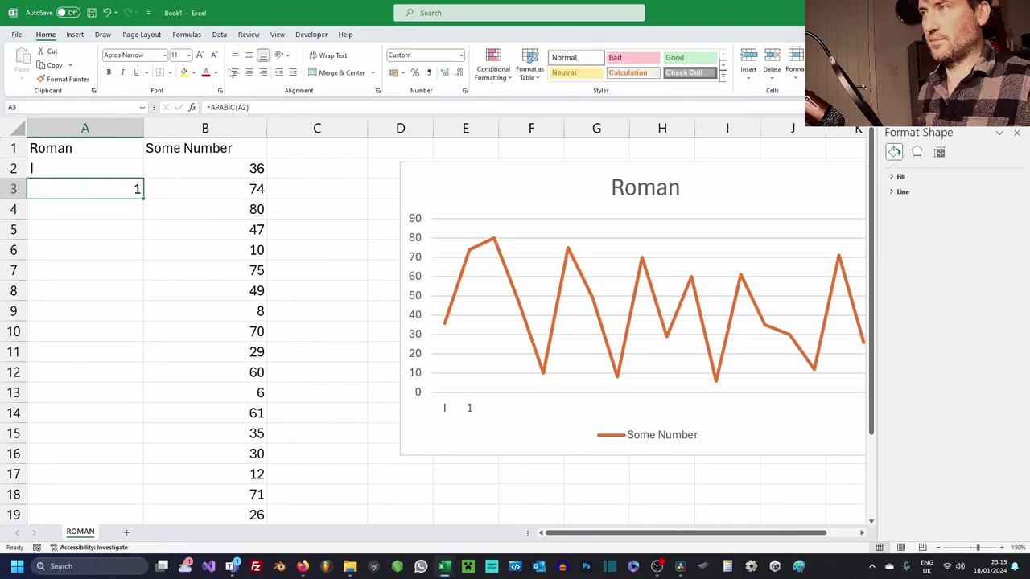
# Extend the formula in A3 to add one, making it =ARABIC(A2)+1.
pyautogui.click(258, 105)
pyautogui.write('+1')
pyautogui.press('Return')
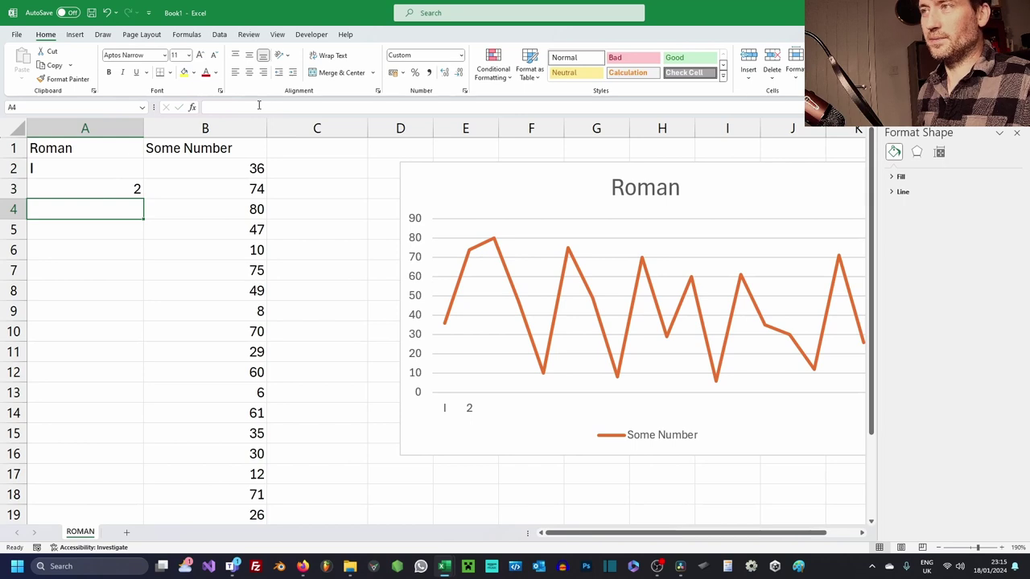
# Wrap the formula in A3 in the ROMAN function so it reads =ROMAN(ARABIC(A2)+1).
pyautogui.click(31, 187)
pyautogui.click(219, 107)
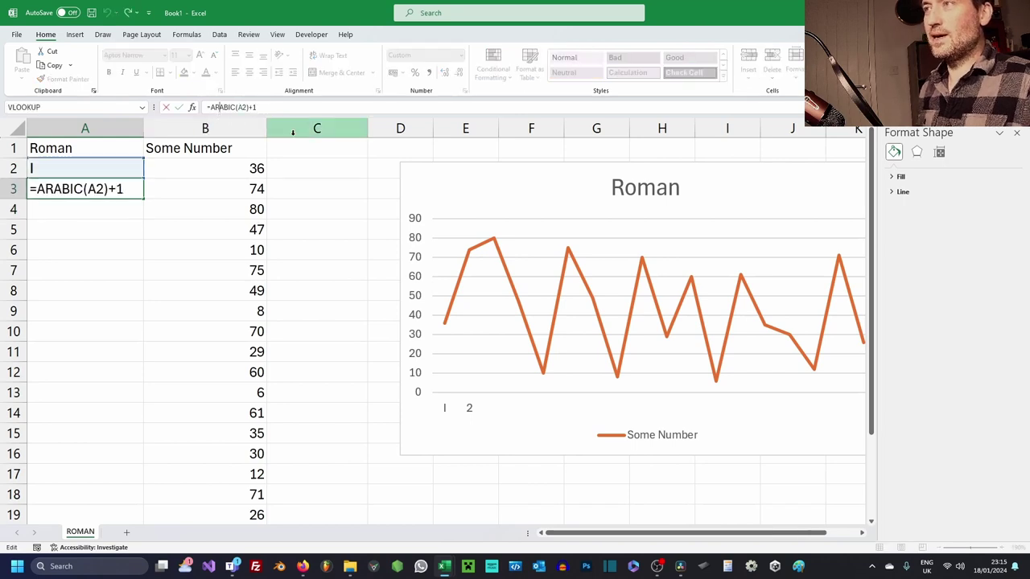
pyautogui.write('R')
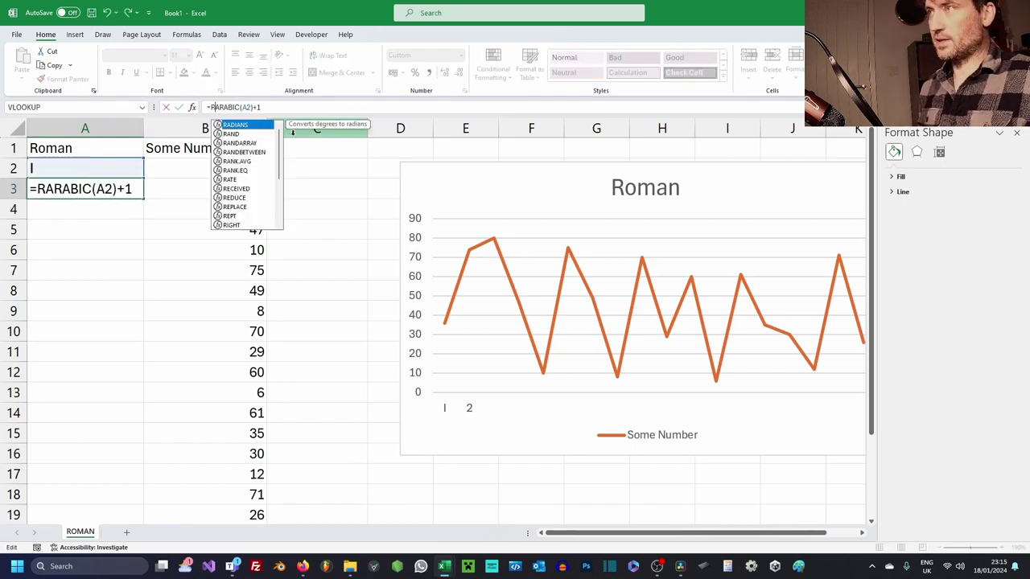
pyautogui.write('OMAN(')
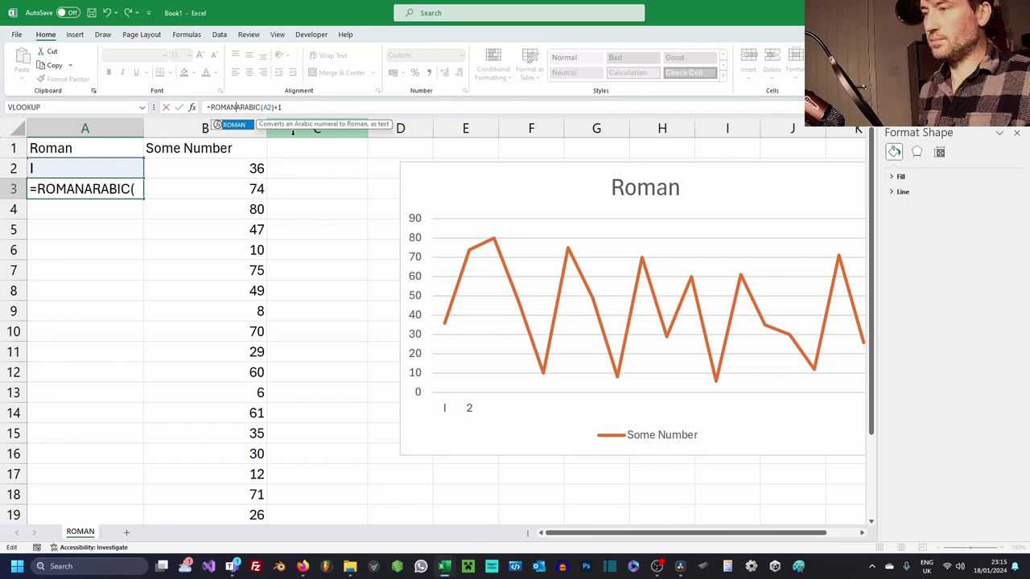
pyautogui.press('End')
pyautogui.write(')')
pyautogui.press('Return')
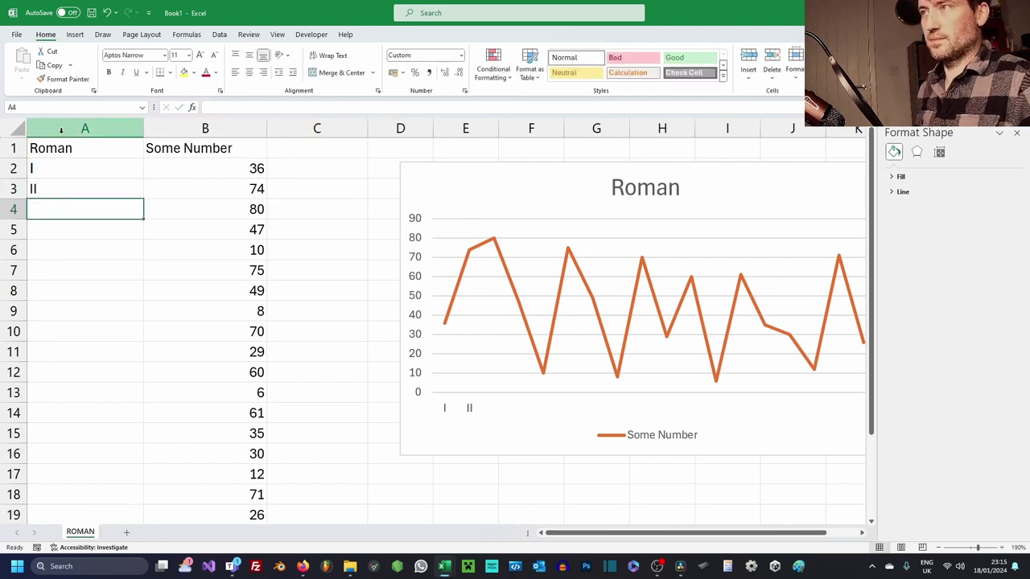
# Fill the formula from A3 down the Roman column to A19, alongside the existing numbers.
pyautogui.click(110, 184)
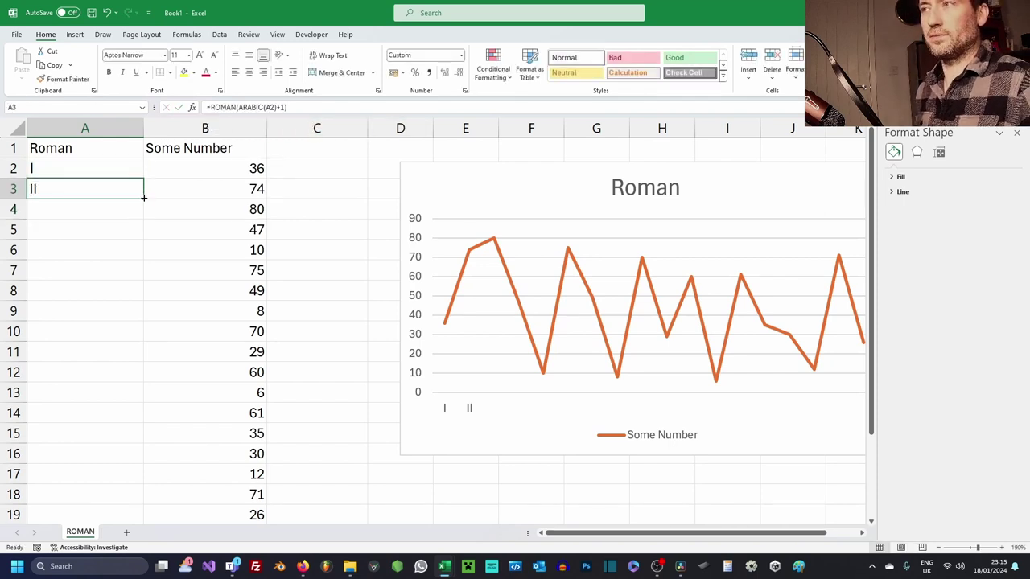
pyautogui.doubleClick(143, 198)
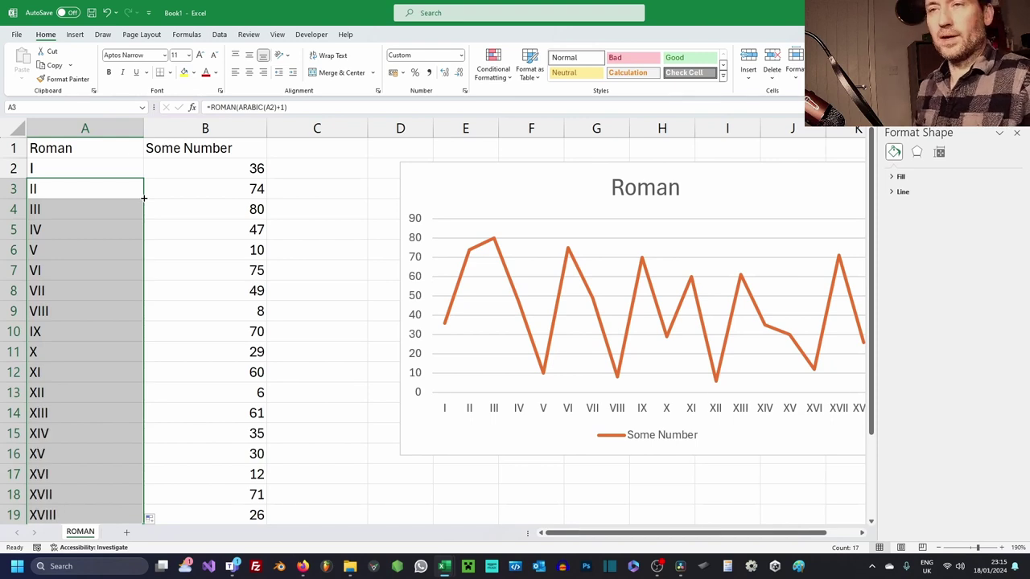
pyautogui.scroll(-5, 143, 198)
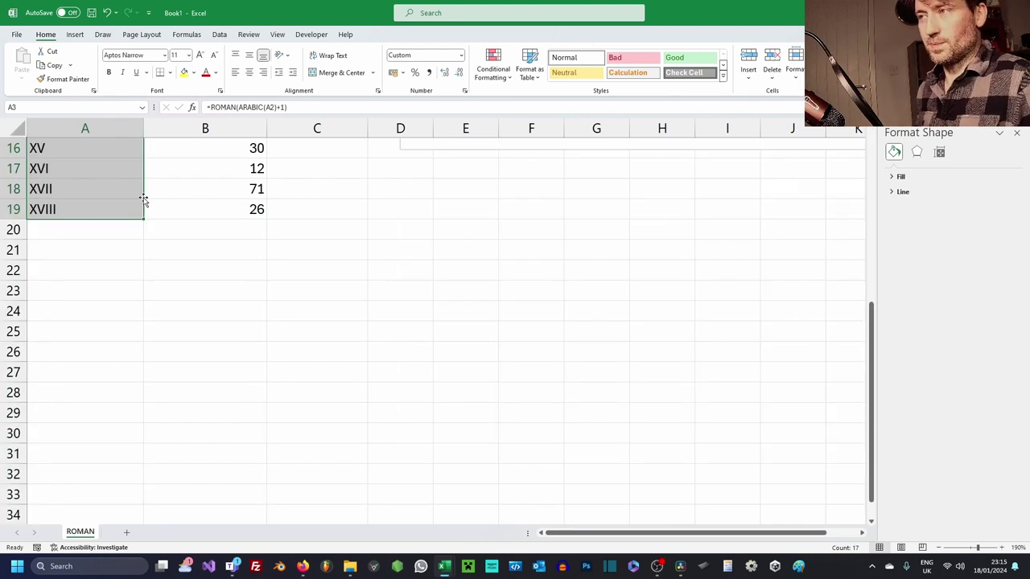
# Enter a ROMAN formula in C22 that converts the number in B22, below the data.
pyautogui.scroll(3, 138, 222)
pyautogui.click(203, 447)
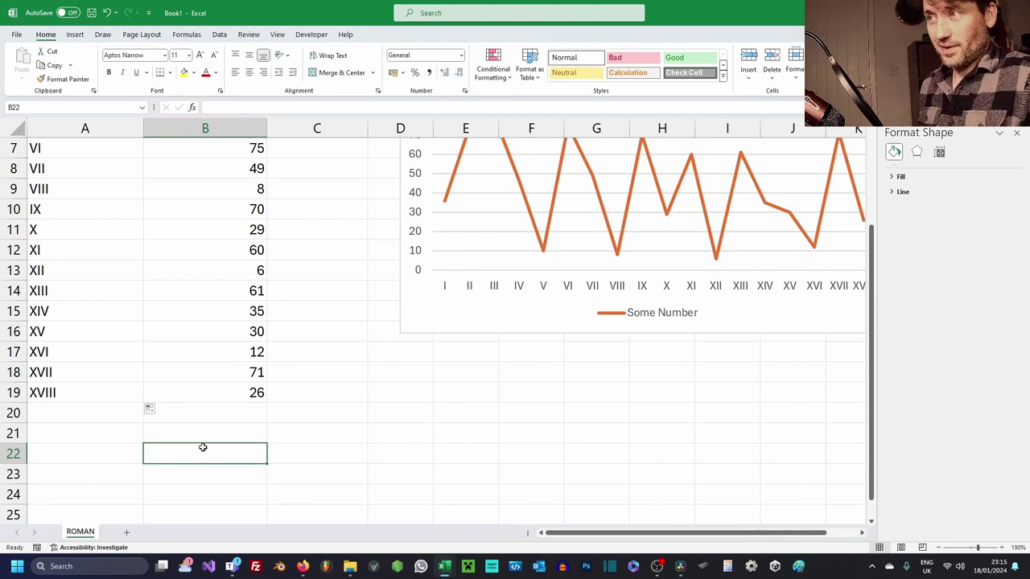
pyautogui.press('Right')
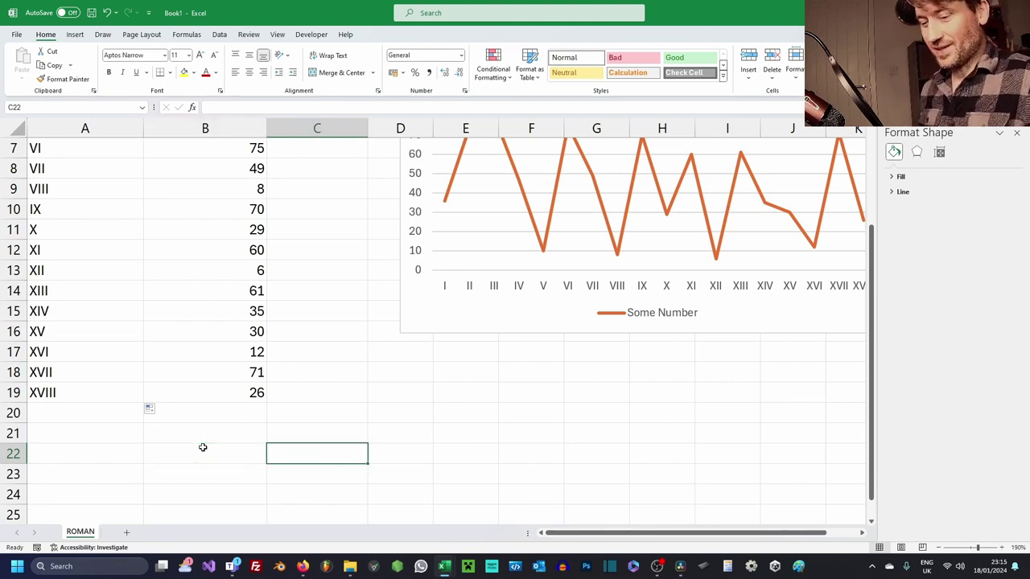
pyautogui.write('=ROMAN(')
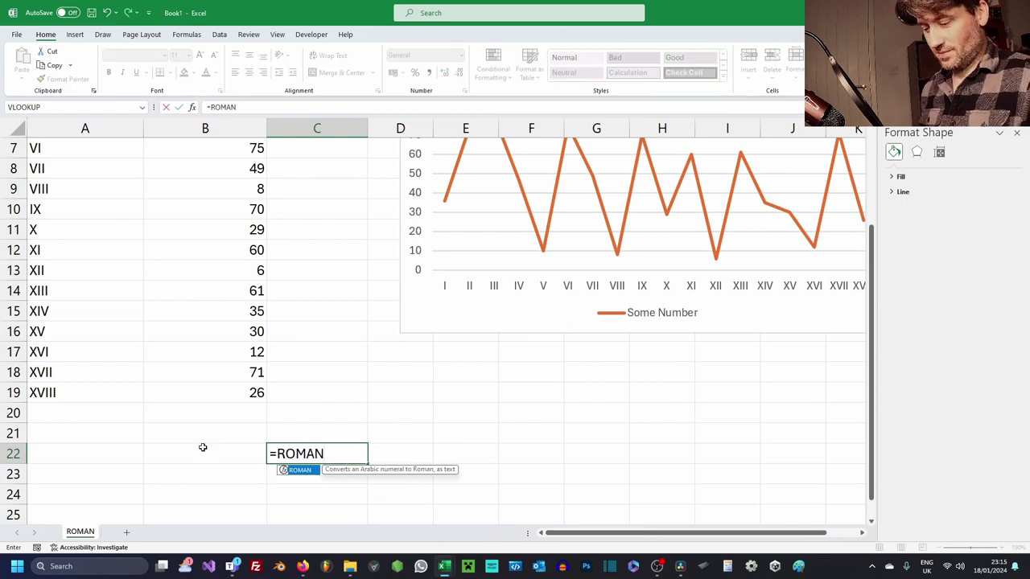
pyautogui.click(203, 448)
pyautogui.write(')')
pyautogui.press('Return')
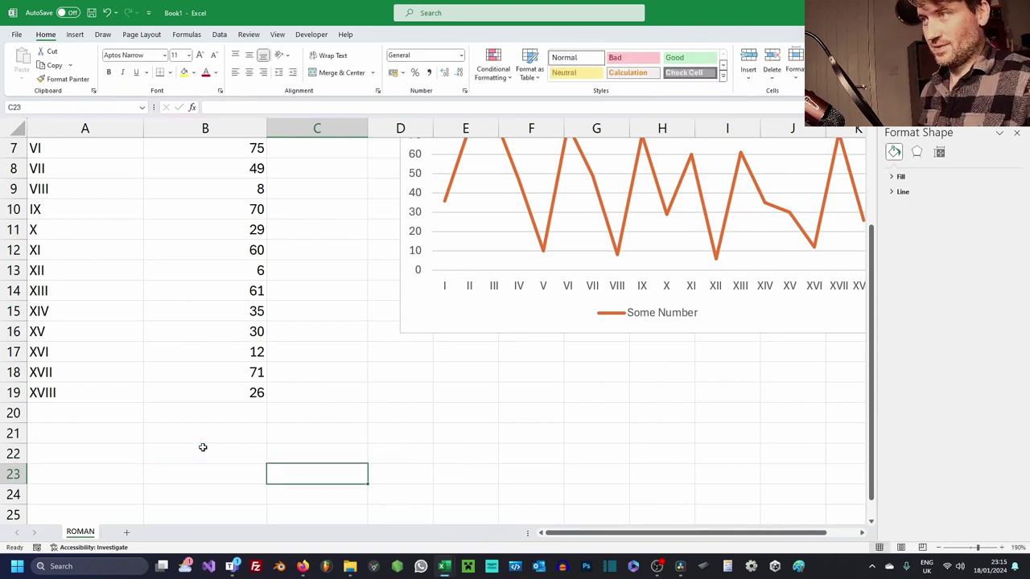
# Enter 3999 in B22 as the test number for the ROMAN formula.
pyautogui.click(203, 447)
pyautogui.write('3999')
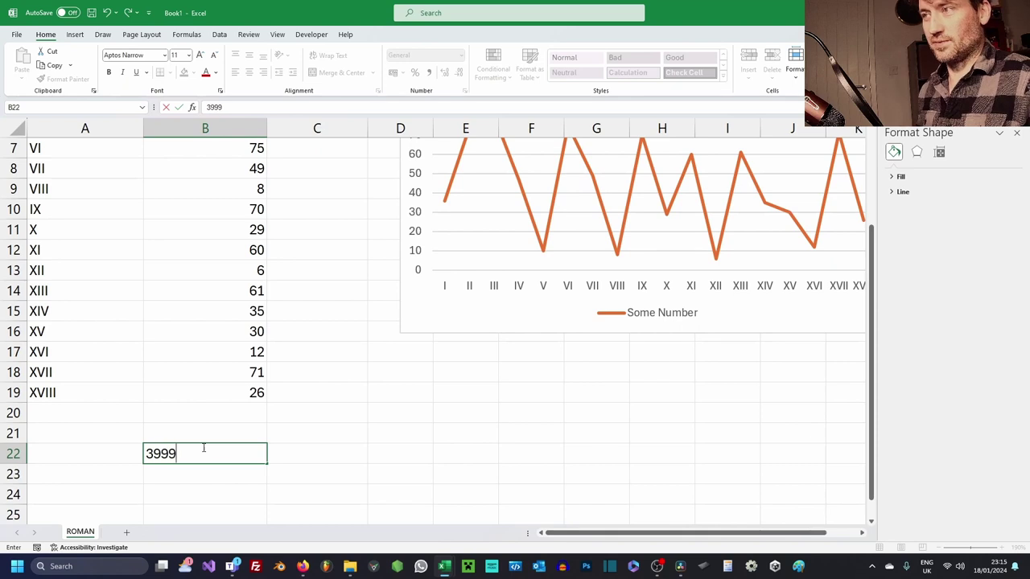
pyautogui.press('Return')
# Change the test number in B22 to 4000 and select the test cells B22:C22.
pyautogui.click(203, 447)
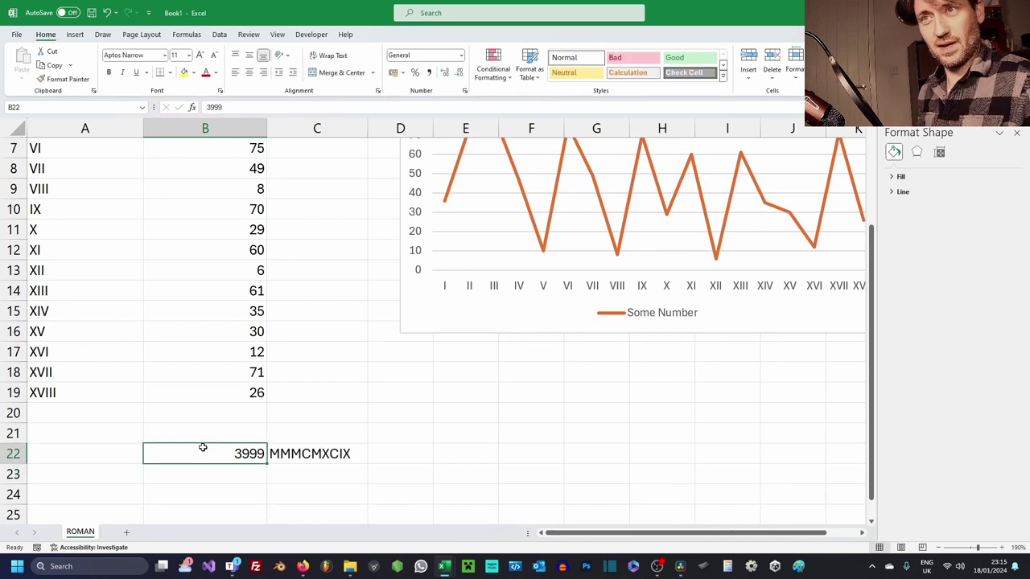
pyautogui.write('4000')
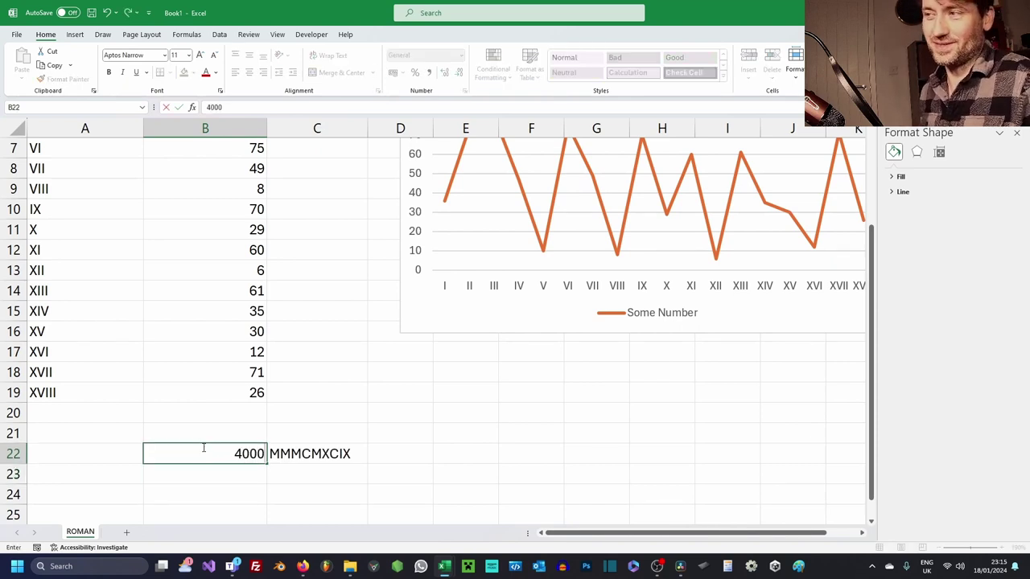
pyautogui.press('Return')
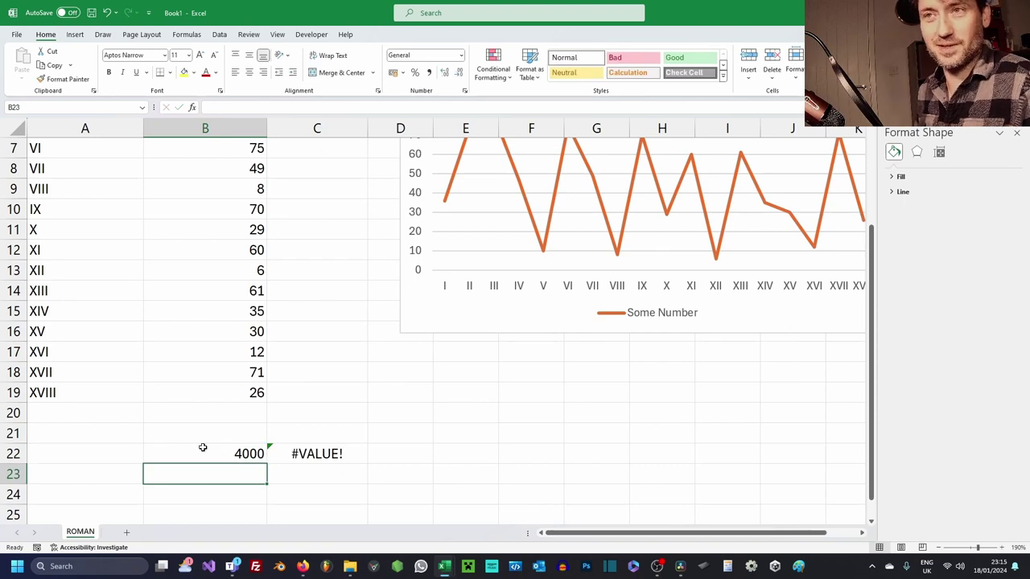
pyautogui.click(203, 447)
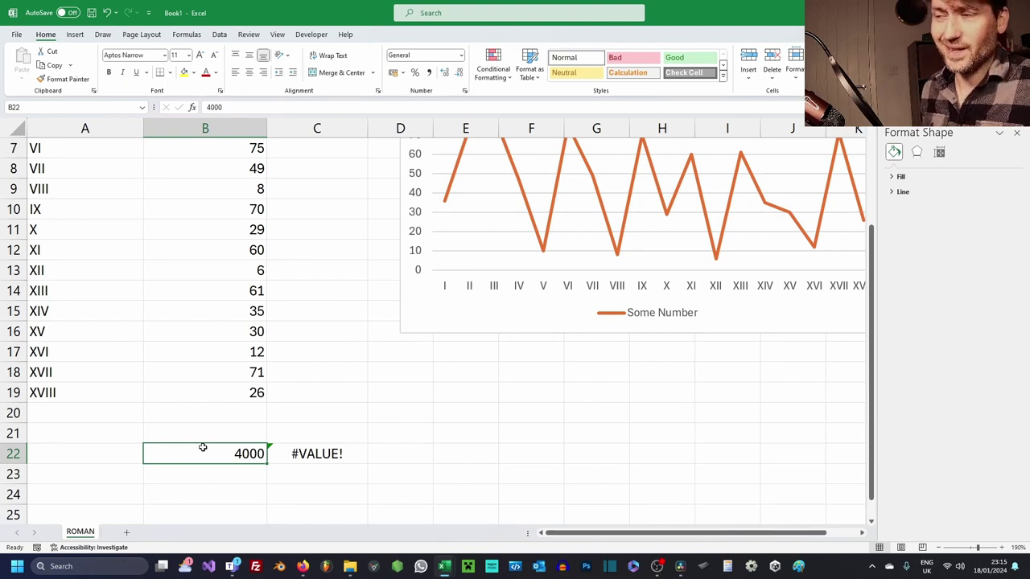
pyautogui.hotkey('shift', 'Right')
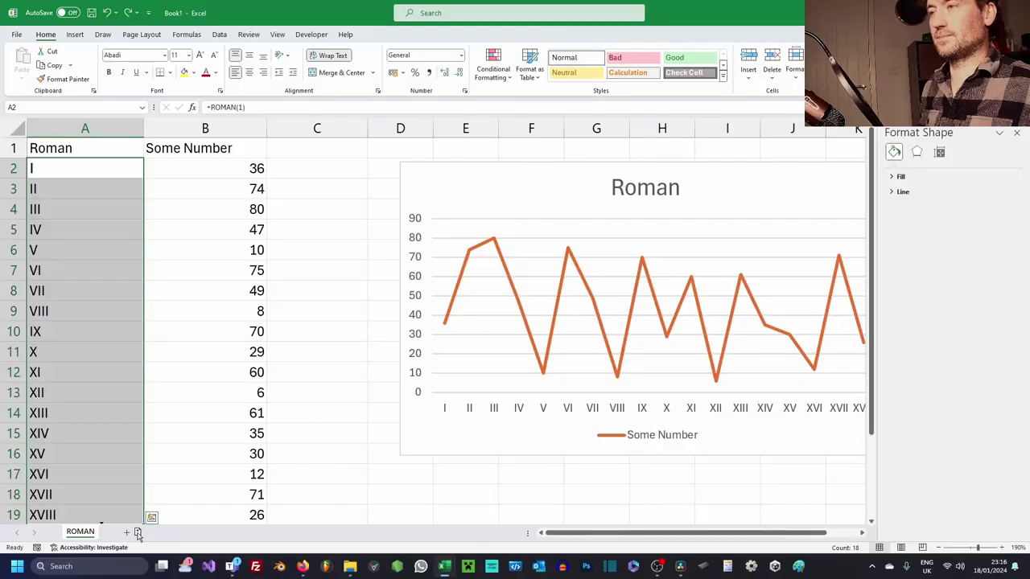
# Duplicate the ROMAN worksheet after the original and rename the copy BINARY.
pyautogui.moveTo(138, 534); pyautogui.dragTo(137, 534)
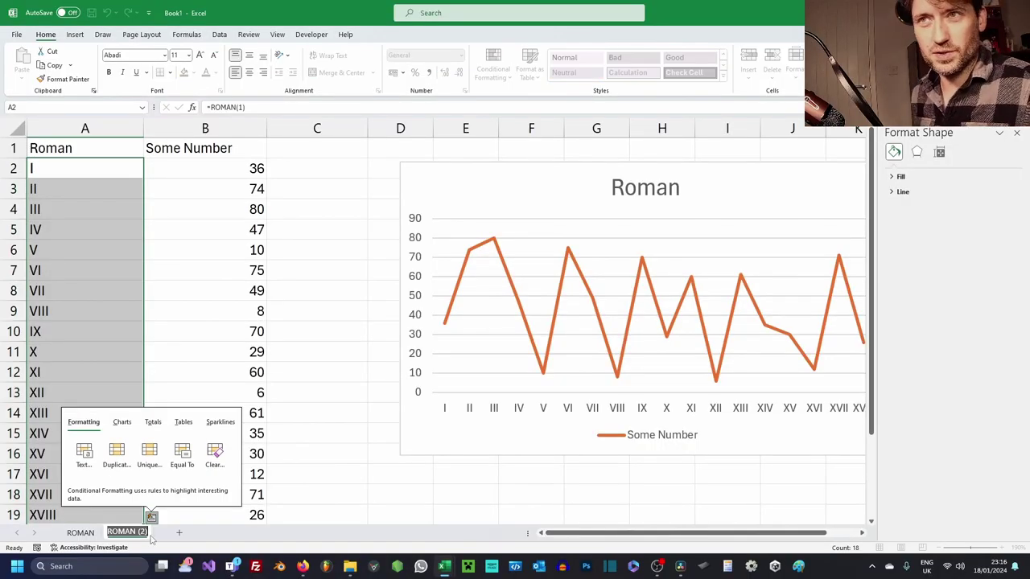
pyautogui.write('B')
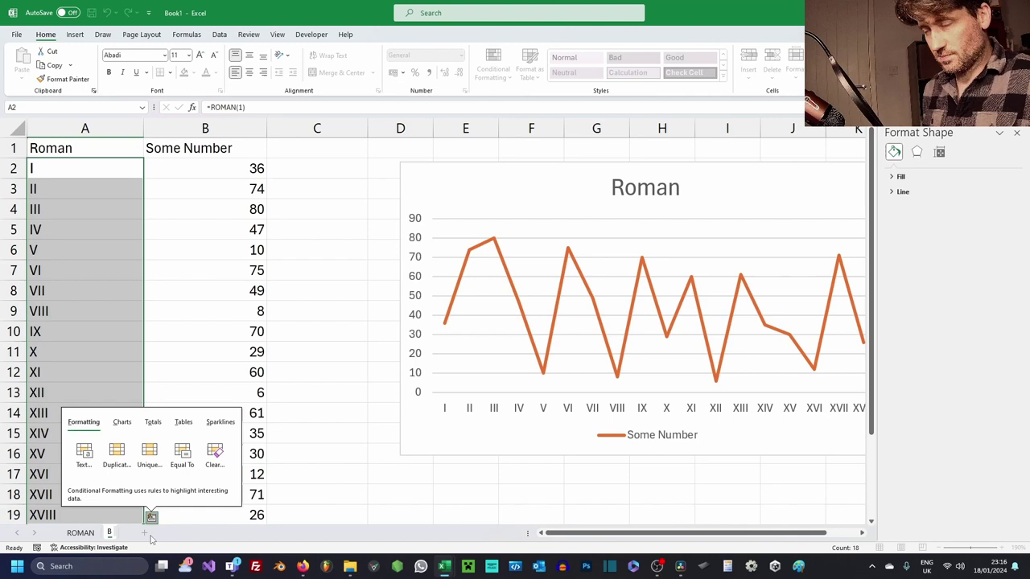
pyautogui.write('lINARY')
pyautogui.press('Return')
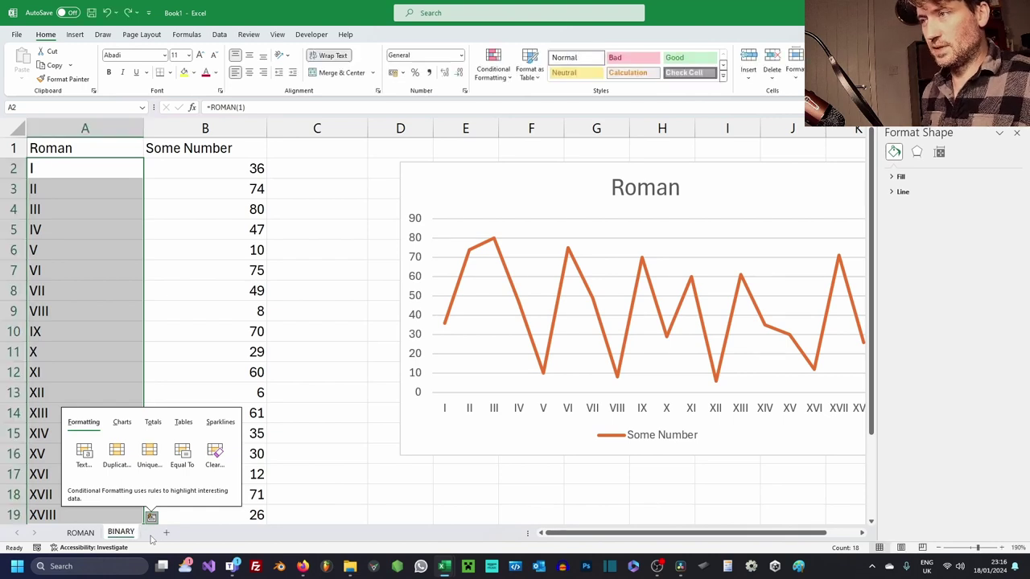
# Change the column A header to Binary and enter =DEC2BIN(1) in A2 of the BINARY sheet.
pyautogui.press('Up')
pyautogui.write('bINARY')
pyautogui.press('Return')
pyautogui.write('=DEC2BIN(1)')
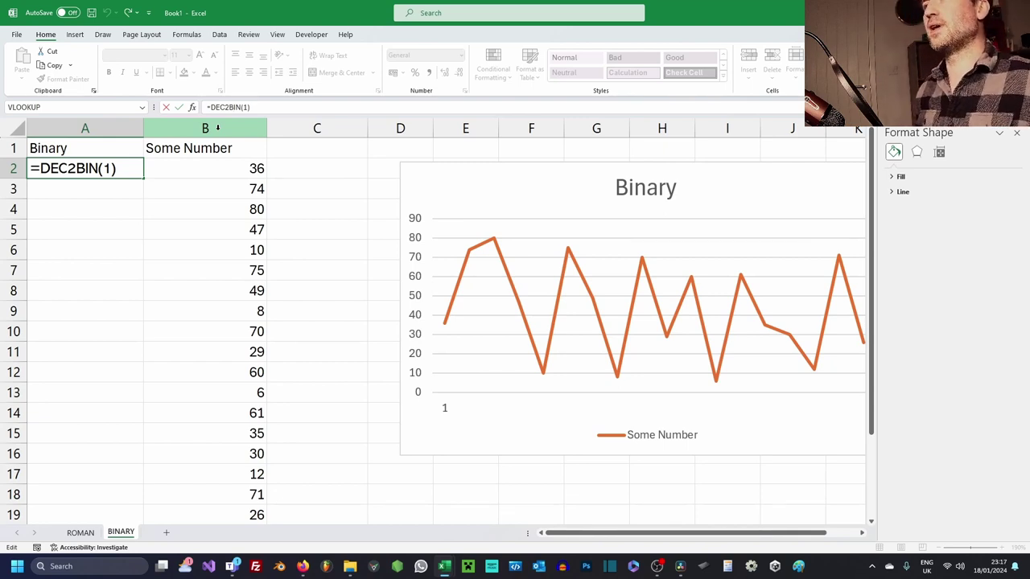
pyautogui.press('Return')
# Enter =BIN2DEC(A2)+1 in A3 to get the decimal value of the binary number above plus one.
pyautogui.write('=bin2dec')
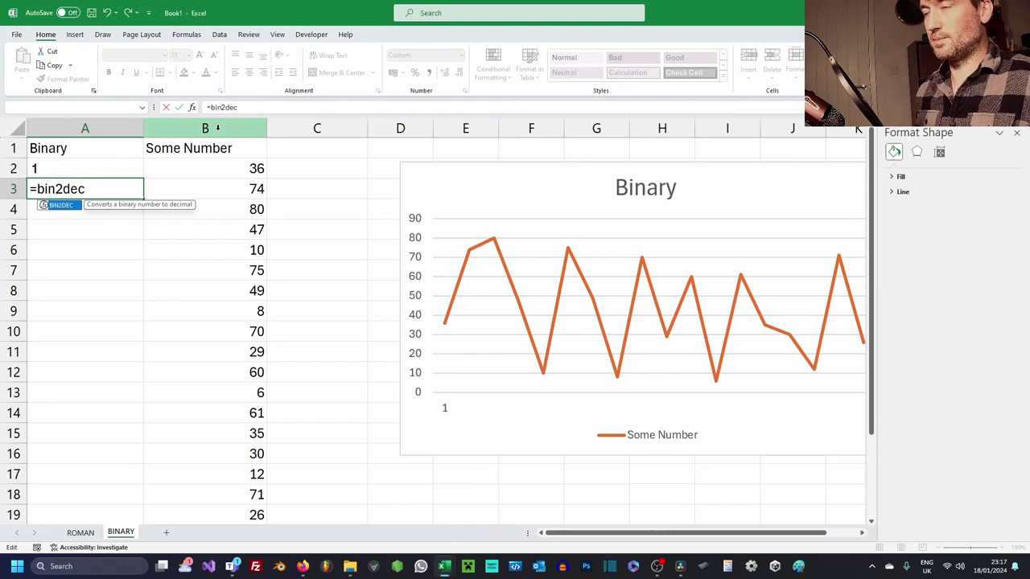
pyautogui.write('(')
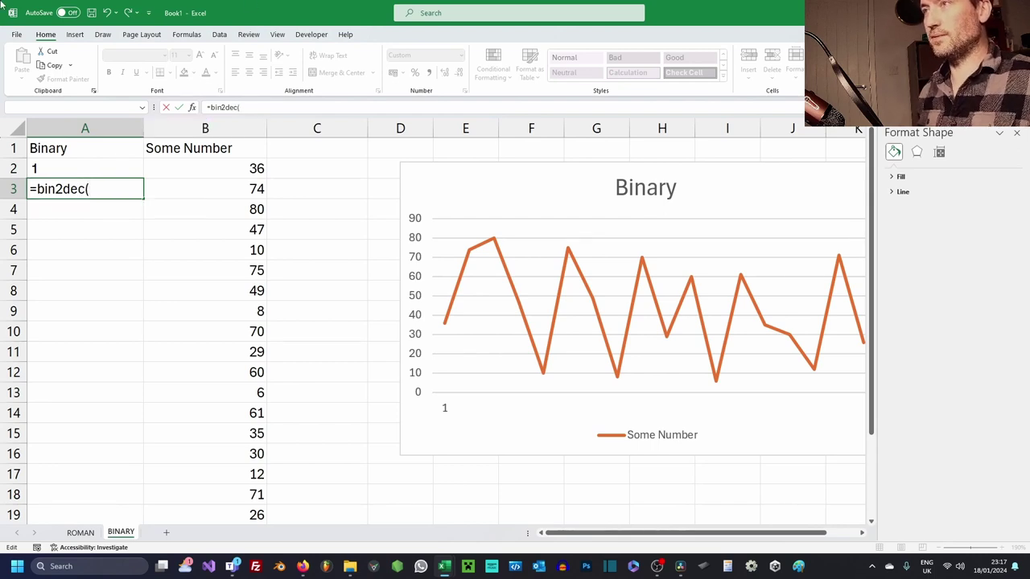
pyautogui.click(95, 174)
pyautogui.write(')')
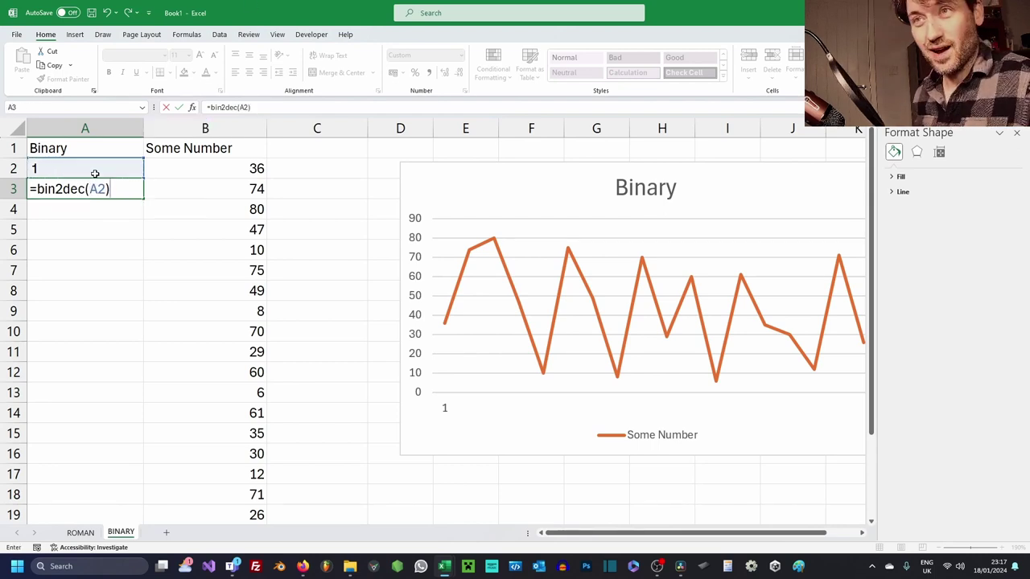
pyautogui.hotkey('ctrl', 'Return')
pyautogui.click(273, 106)
pyautogui.write('+1')
pyautogui.hotkey('ctrl', 'Return')
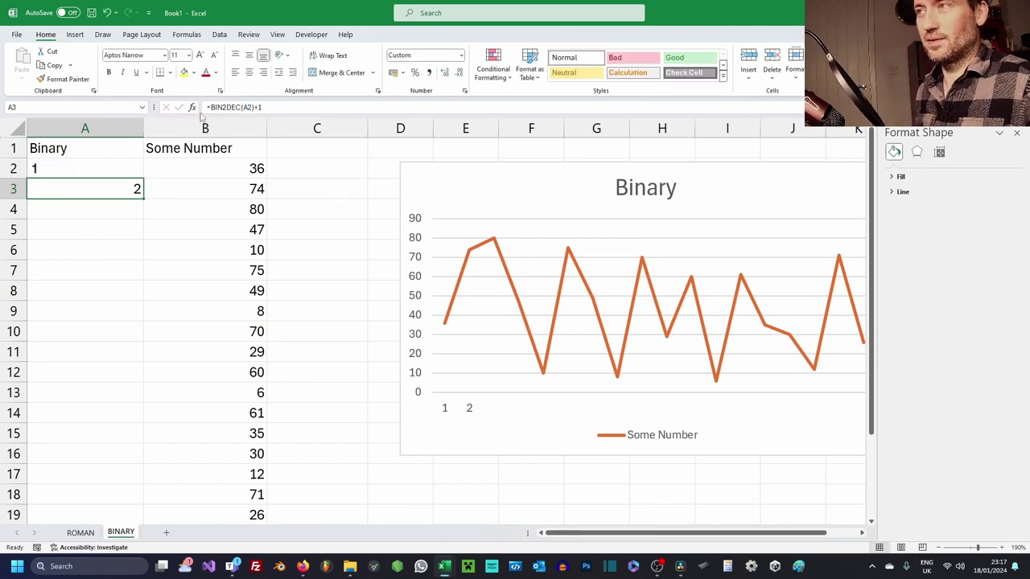
# Wrap the A3 formula in DEC2BIN as =DEC2BIN(BIN2DEC(A2)+1) and fill it down to A19.
pyautogui.click(214, 109)
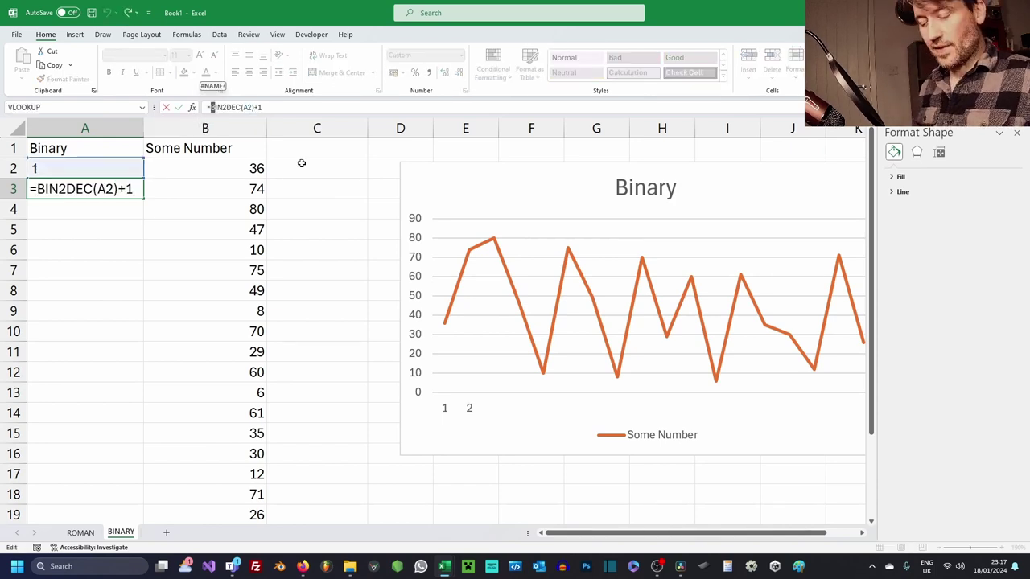
pyautogui.write('dec2')
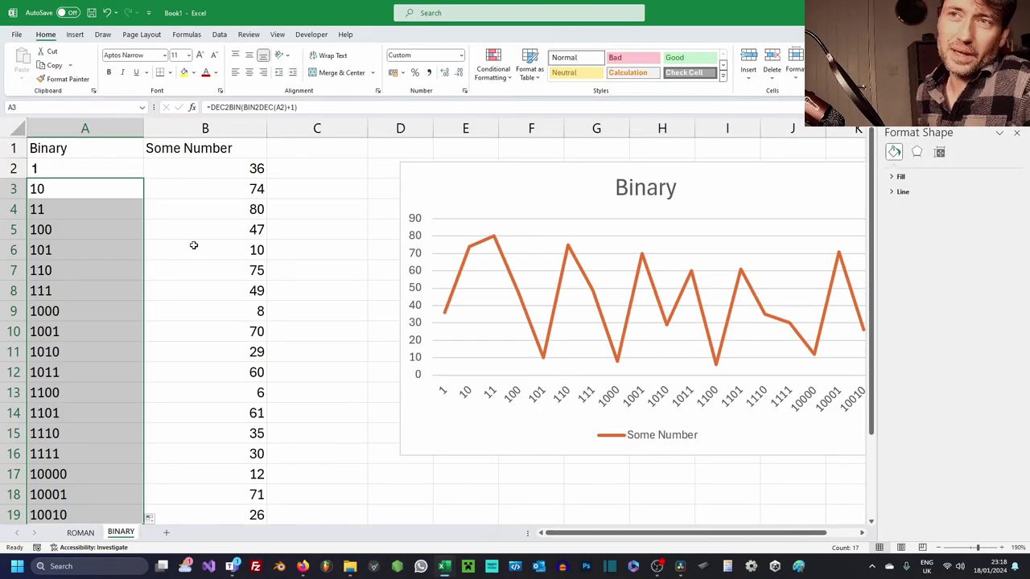
pyautogui.click(294, 172)
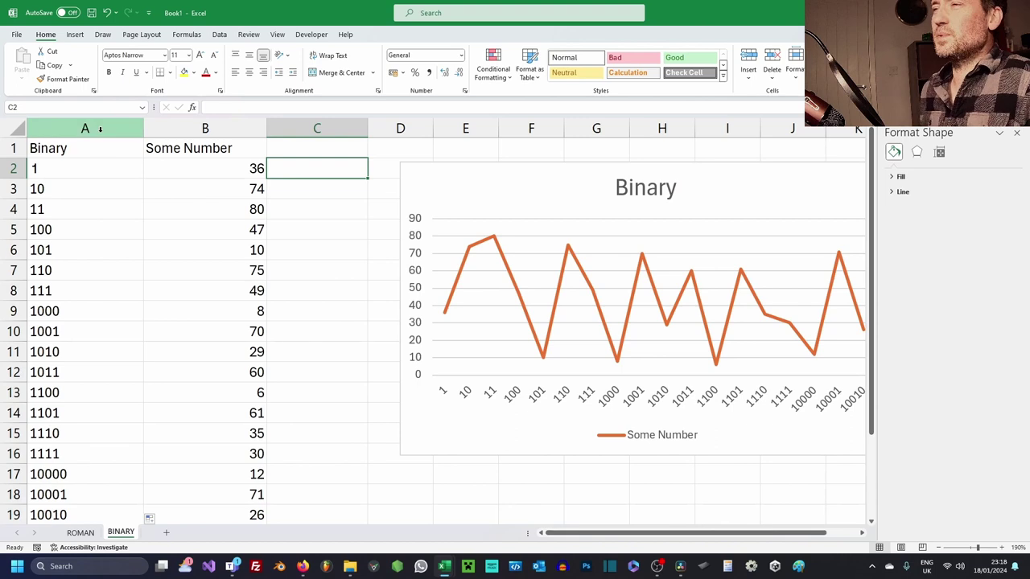
# Try to apply a custom number format to the binary numbers in column A.
pyautogui.click(99, 128)
pyautogui.click(461, 55)
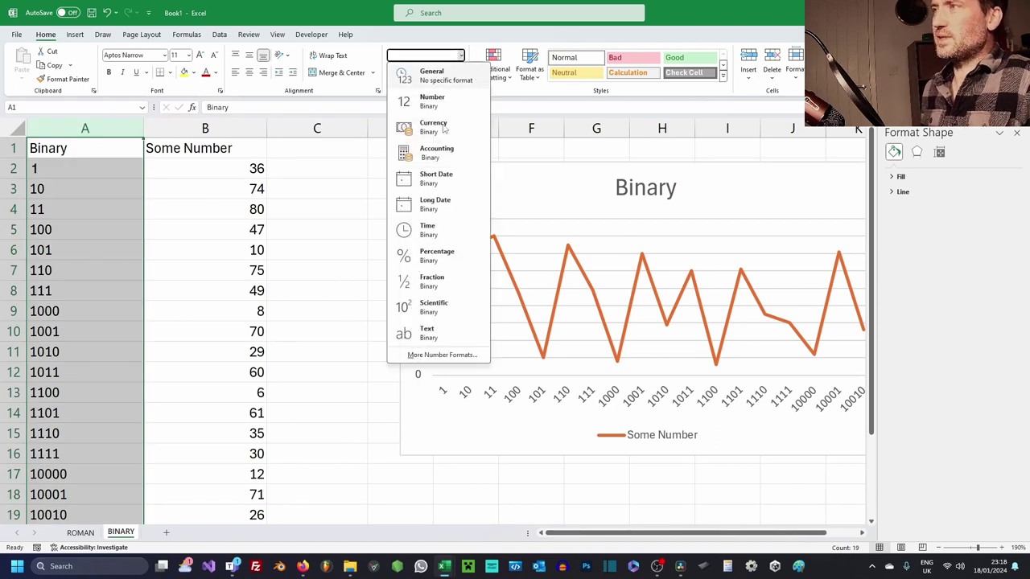
pyautogui.click(447, 355)
pyautogui.click(439, 279)
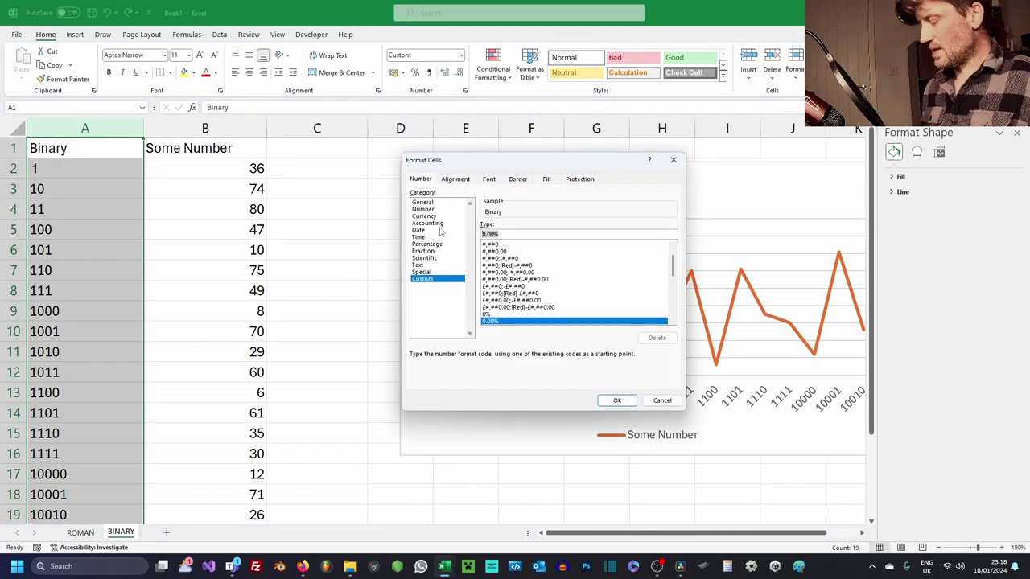
pyautogui.press('Return')
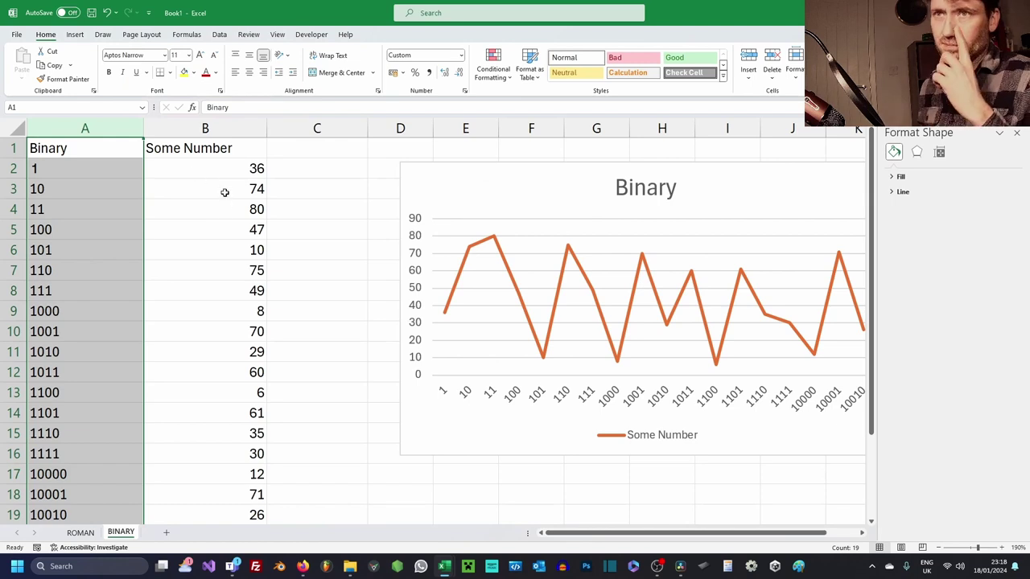
# Enter 8 in C1 as the digit length for the padded binary numbers.
pyautogui.click(317, 148)
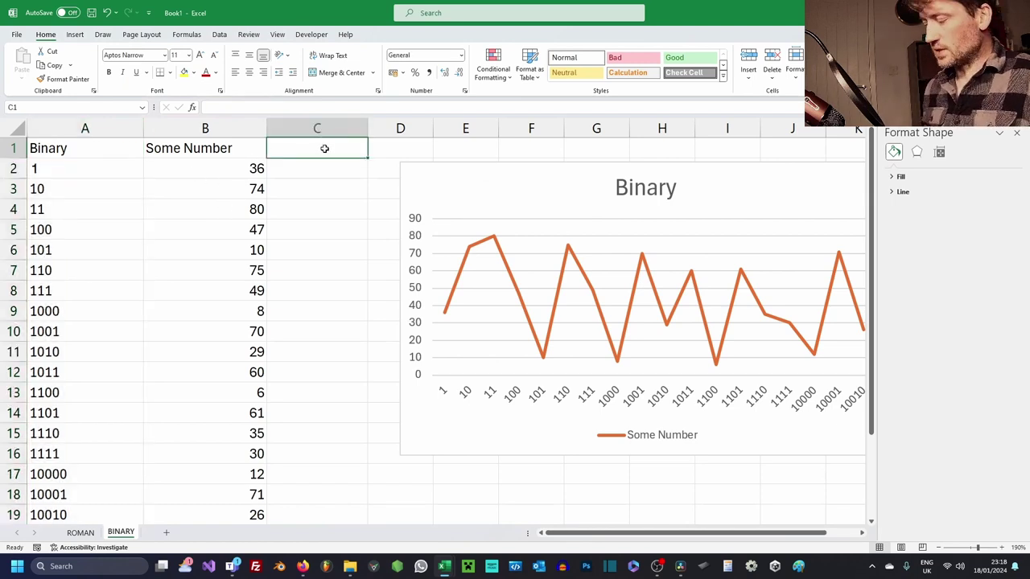
pyautogui.write('8')
pyautogui.press('Tab')
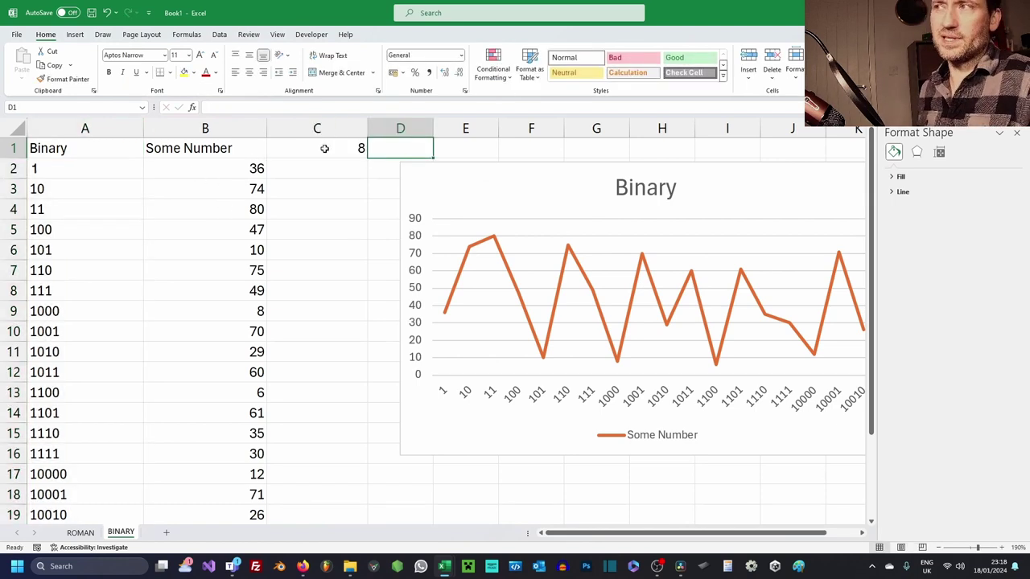
# Enter =RIGHT(REPT("0",$C$1)&A2,$C$1) in C2 to pad the binary number with leading zeros.
pyautogui.click(324, 148)
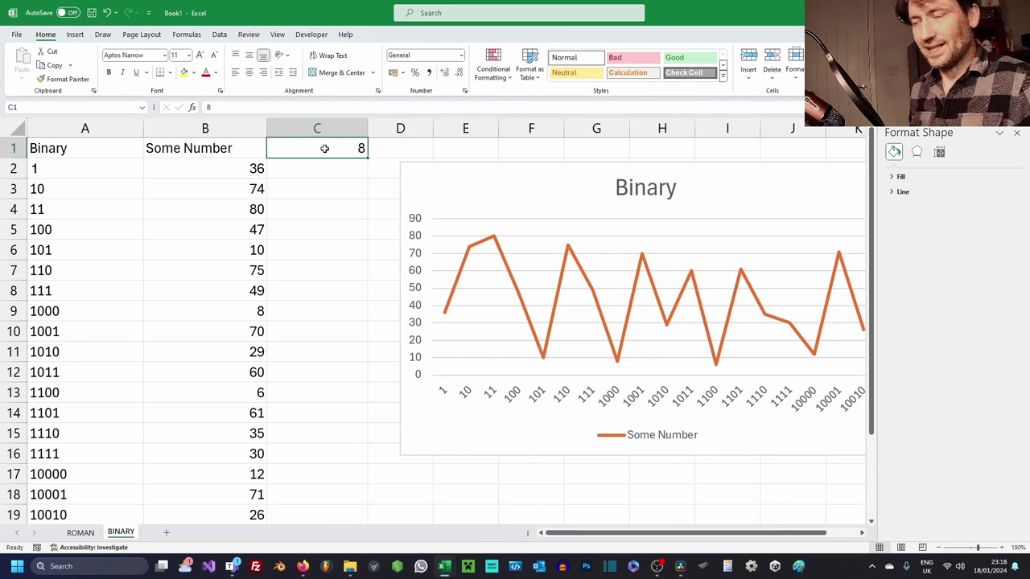
pyautogui.press('Down')
pyautogui.write('=r')
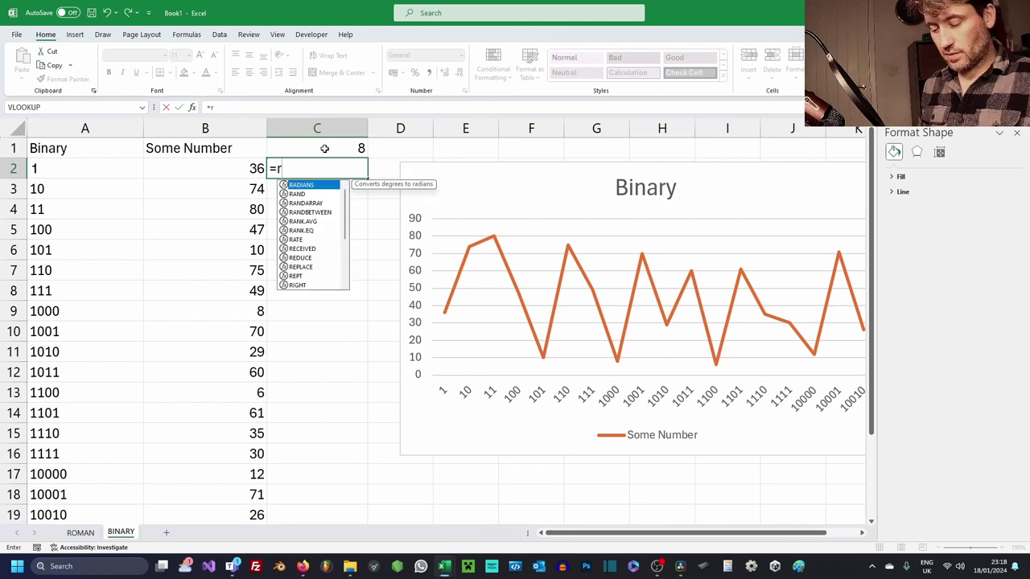
pyautogui.write('ight(rept(')
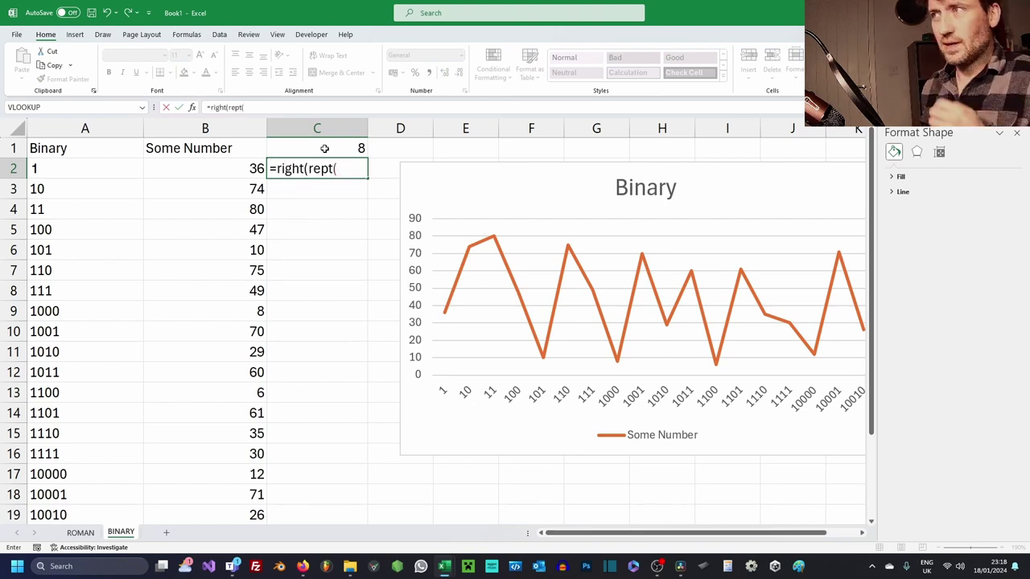
pyautogui.write('"')
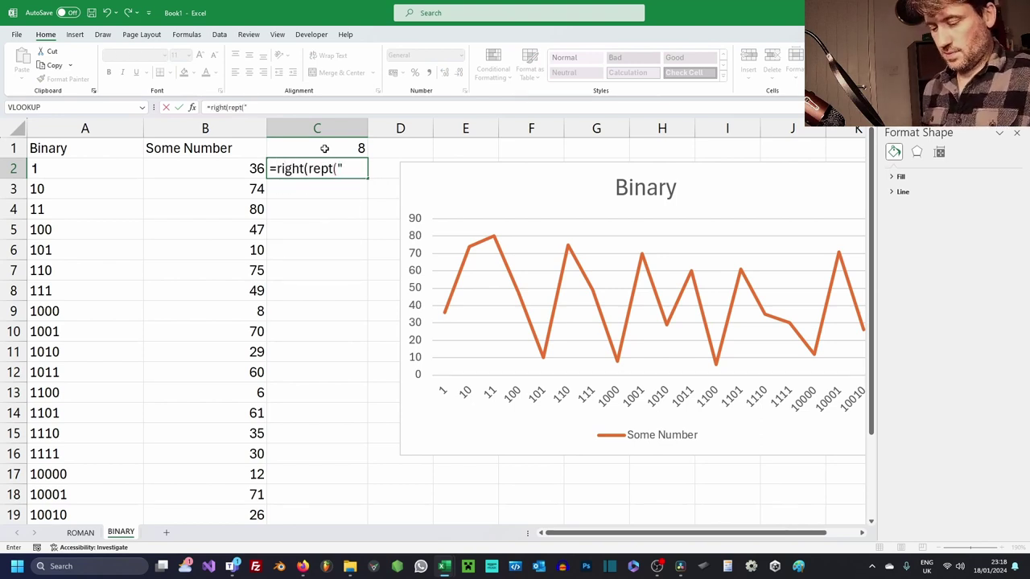
pyautogui.write('0",')
pyautogui.click(324, 148)
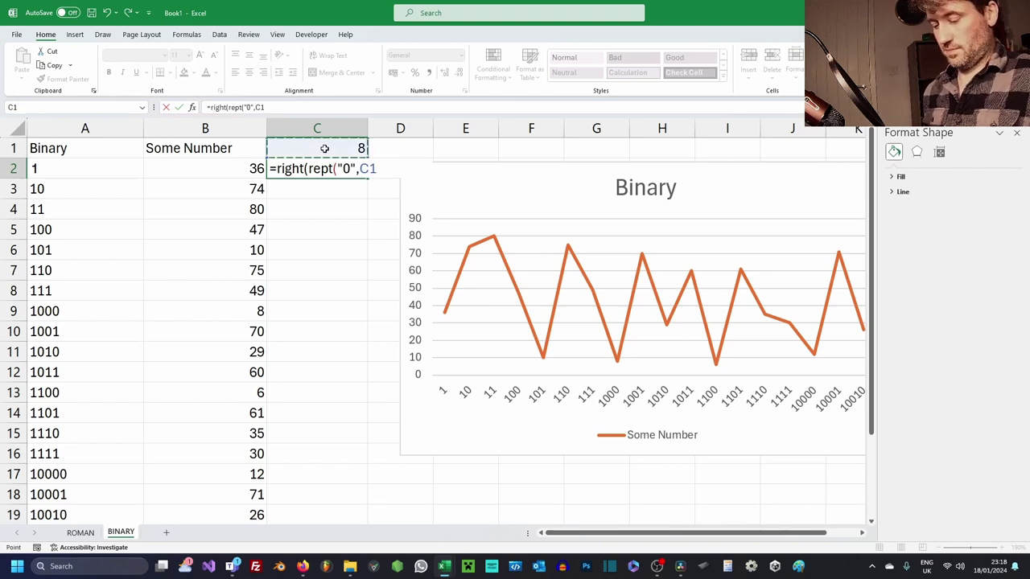
pyautogui.press('F4')
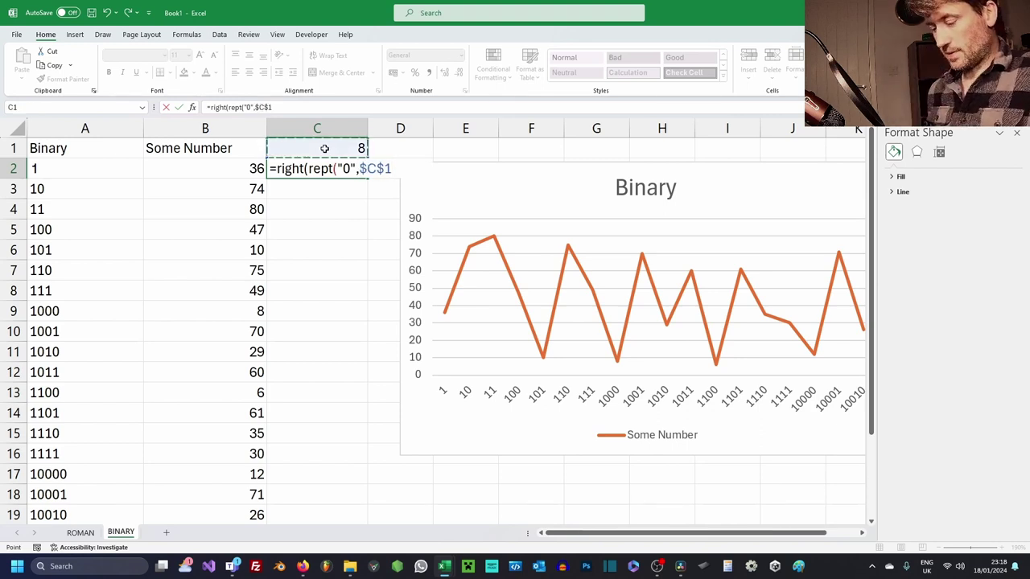
pyautogui.write(')')
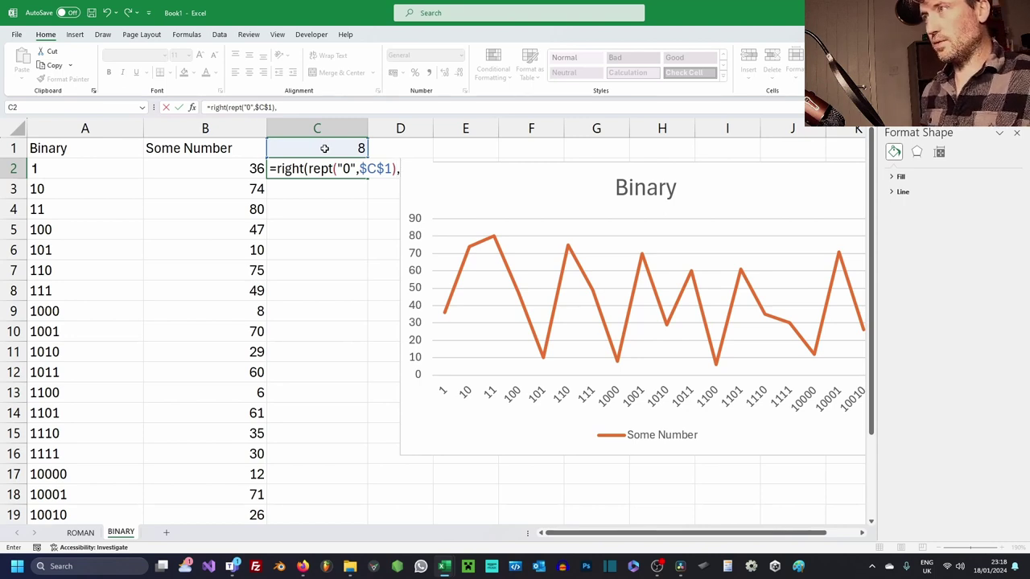
pyautogui.write('&')
pyautogui.press('Left')
pyautogui.press('Left')
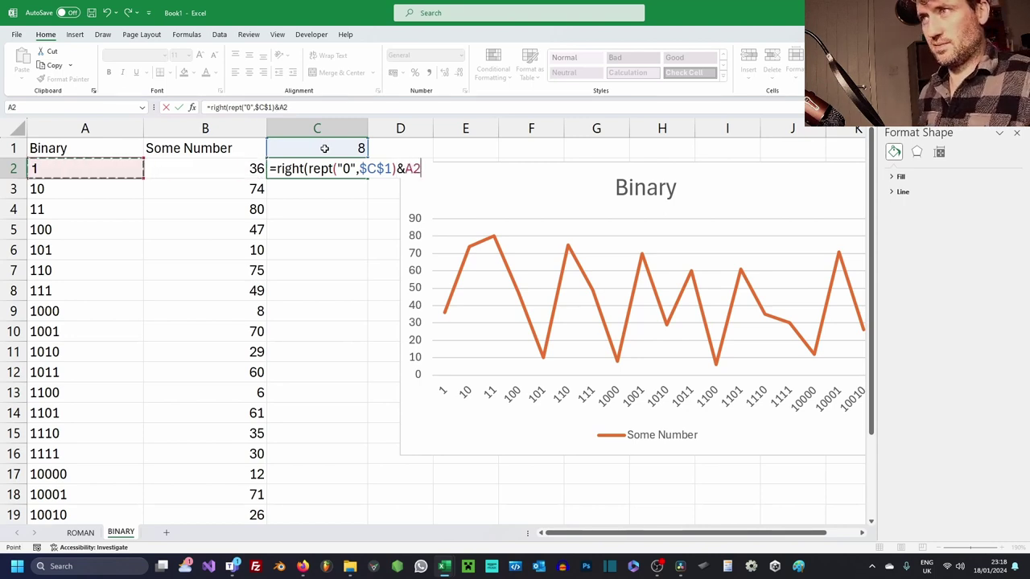
pyautogui.write(',')
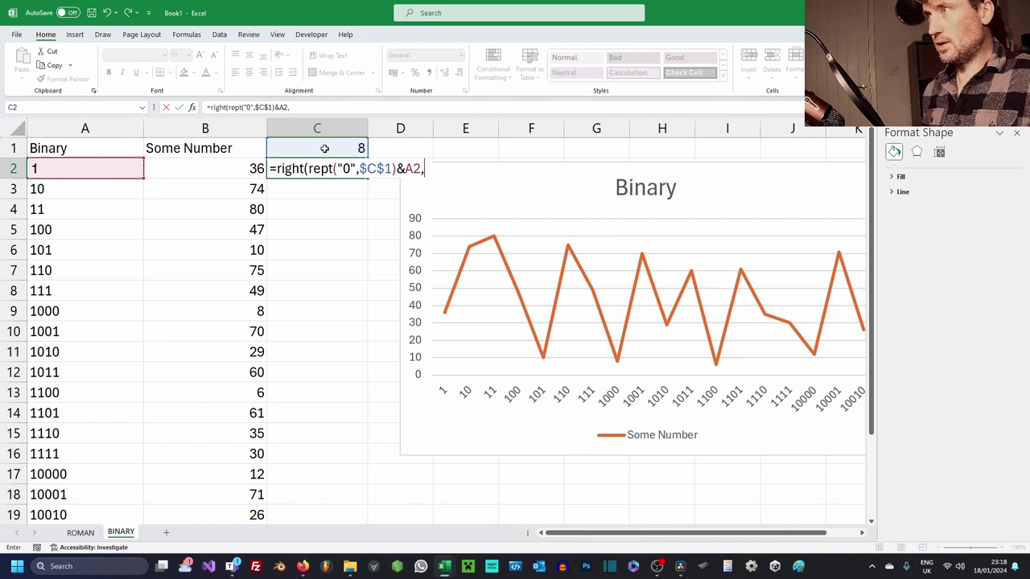
pyautogui.press('Up')
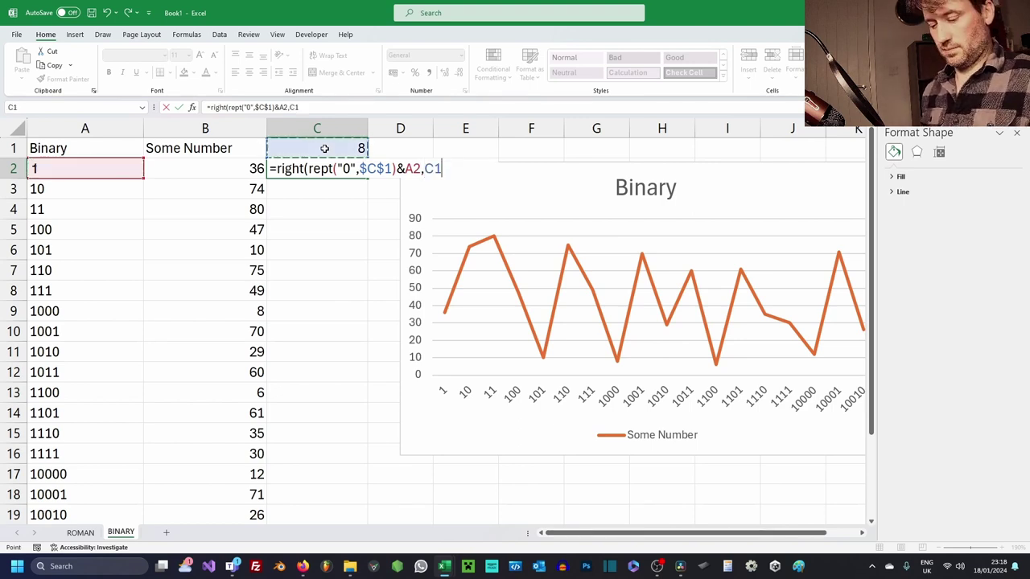
pyautogui.press('F4')
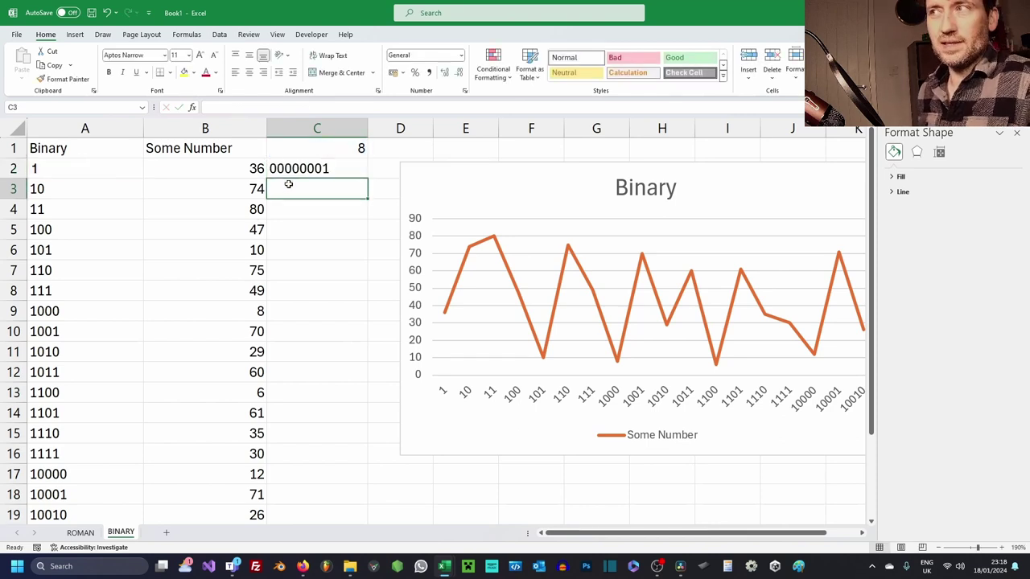
# Fill the zero-padding formula from C2 down to C19 and check the column through its last row.
pyautogui.click(295, 172)
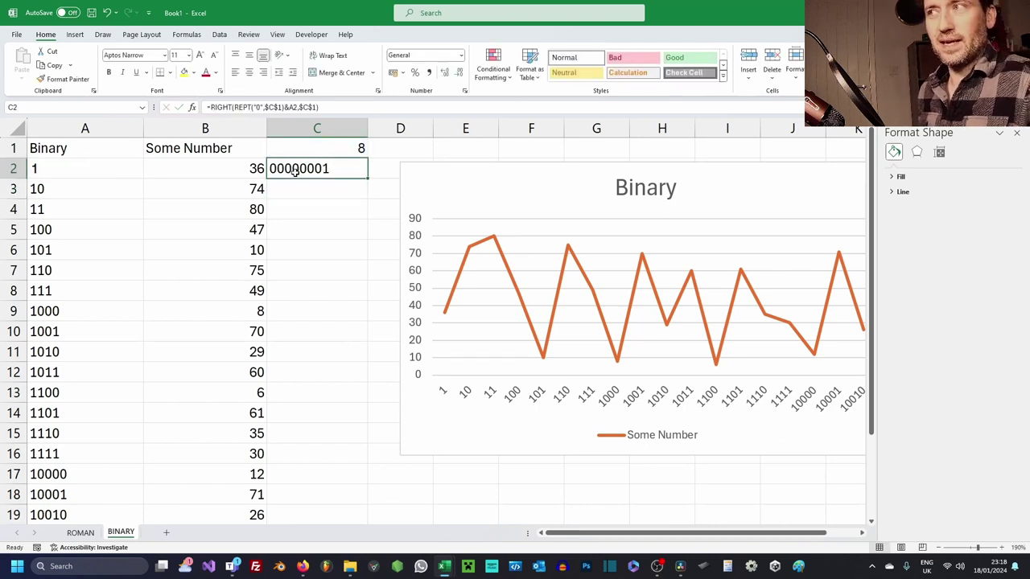
pyautogui.doubleClick(367, 175)
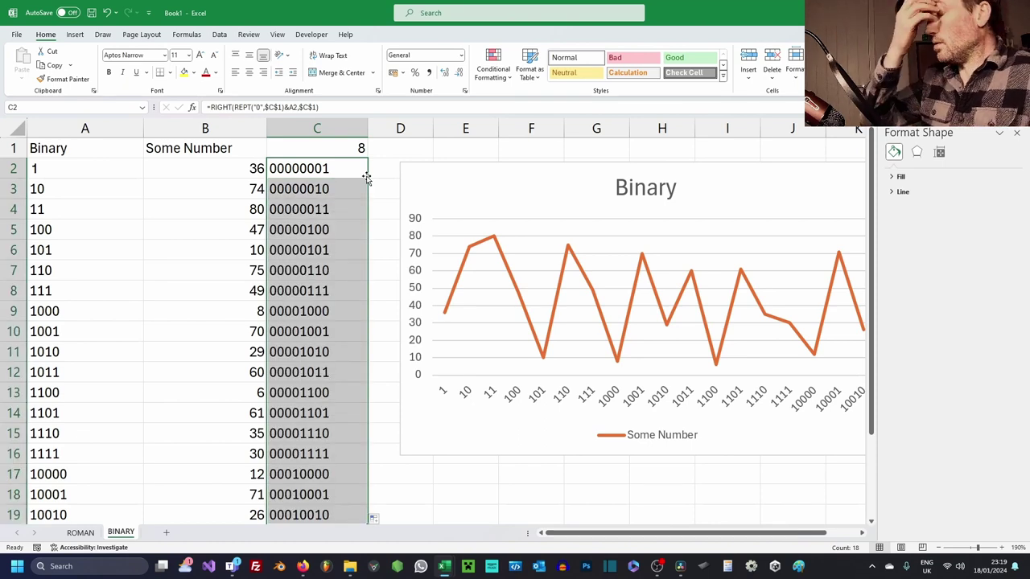
pyautogui.scroll(-3, 366, 175)
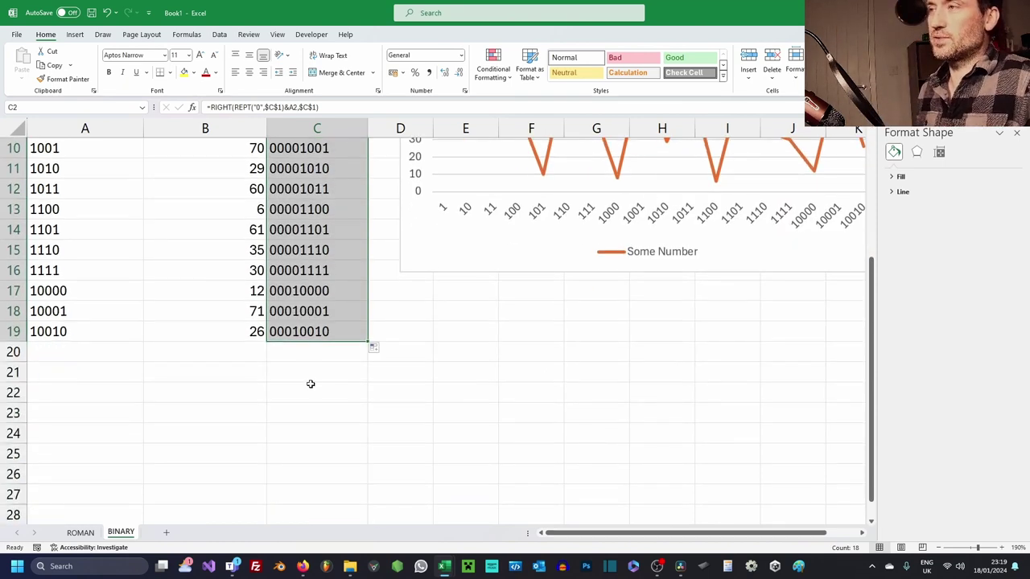
pyautogui.click(310, 388)
pyautogui.scroll(3, 327, 312)
pyautogui.click(305, 170)
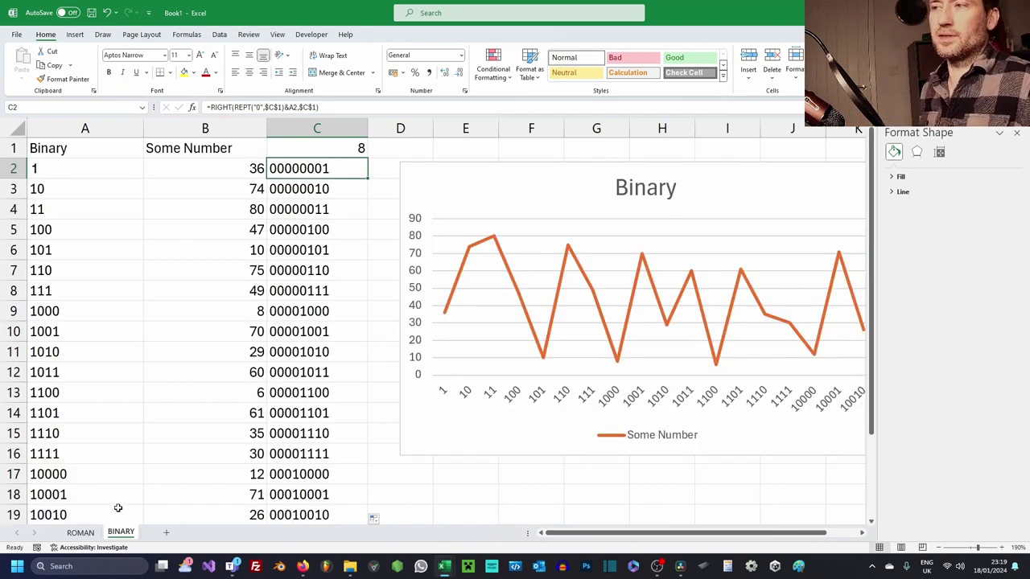
# Duplicate the BINARY worksheet as HEX and change the formula in A2 of the copy to =DEC2HEX(1).
pyautogui.doubleClick(185, 539)
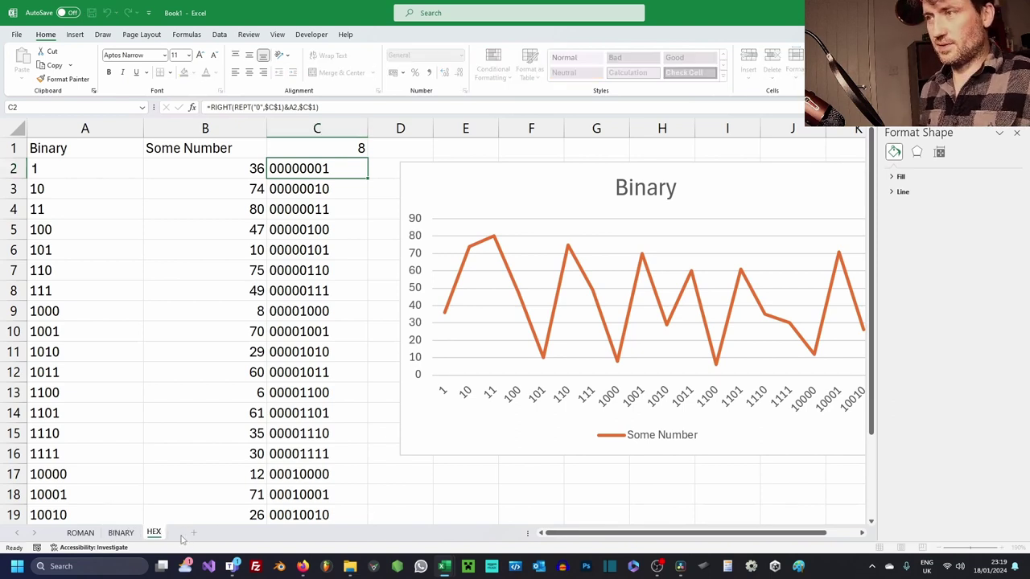
pyautogui.click(53, 167)
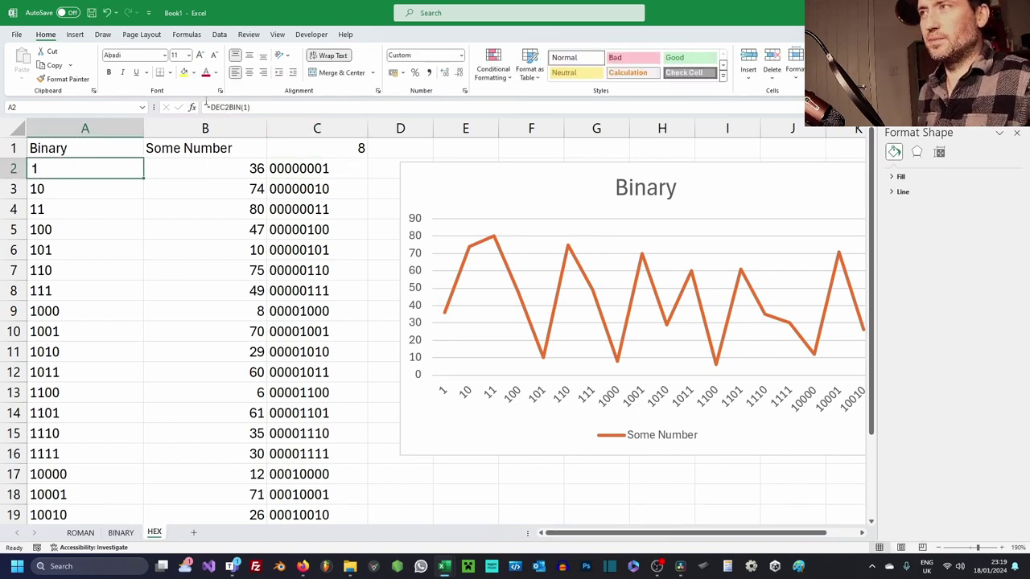
pyautogui.write('=DEC2BIN(1)')
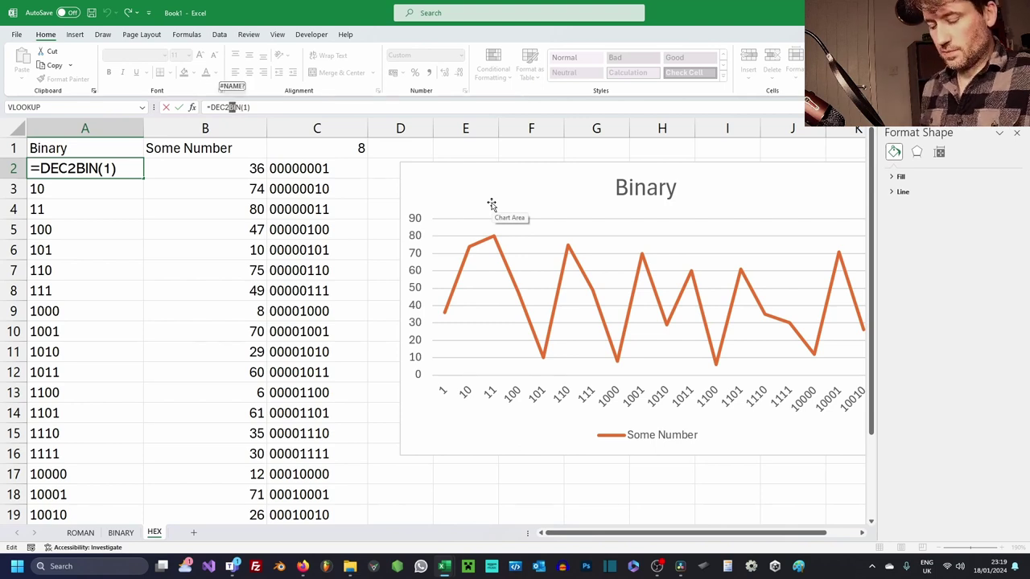
pyautogui.write('HEX')
pyautogui.press('End')
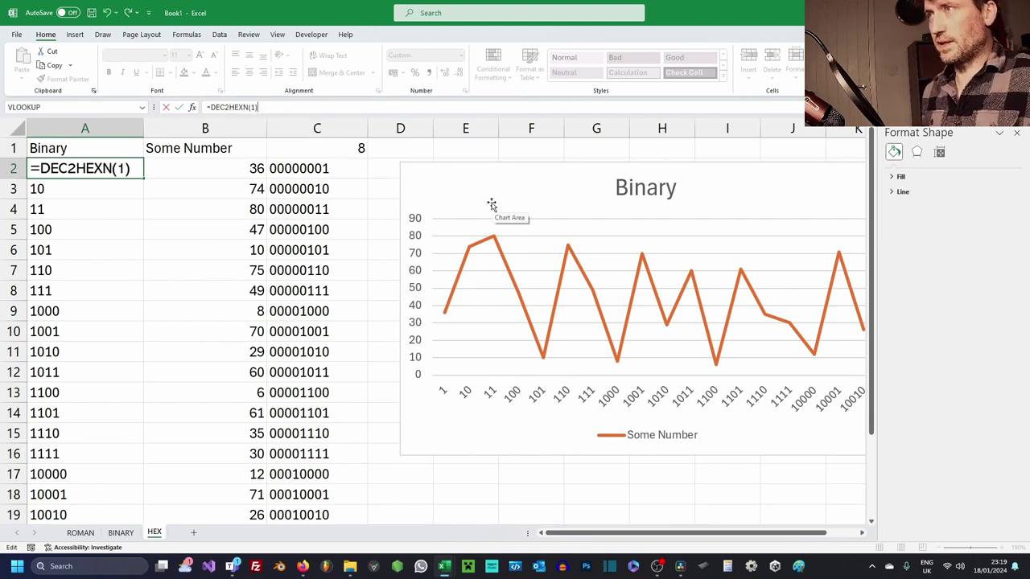
pyautogui.press('Delete')
pyautogui.press('Return')
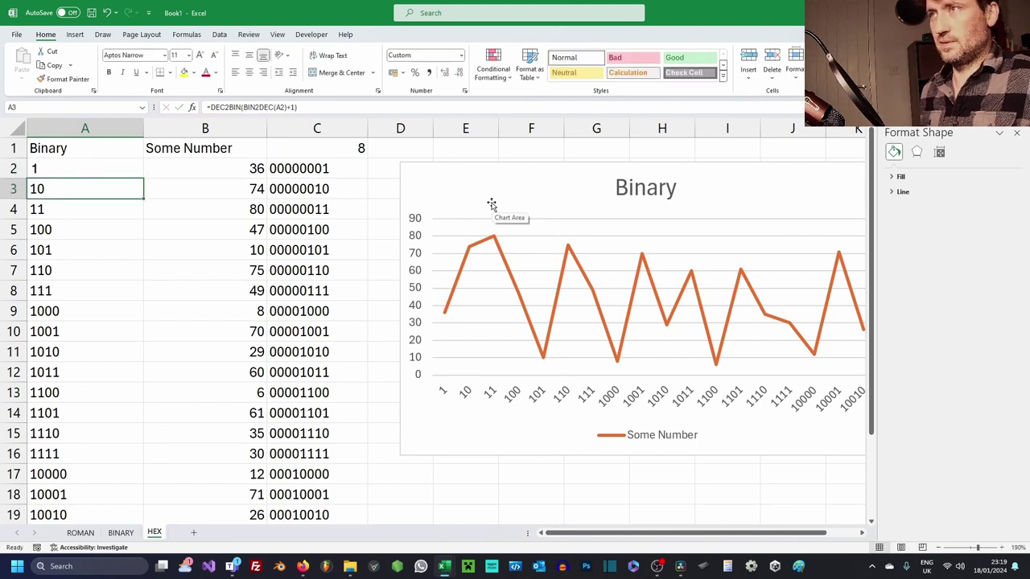
# Change the formula in A3 of the HEX worksheet to =DEC2HEX(HEX2DEC(A2)+1).
pyautogui.press('Up')
pyautogui.press('Down')
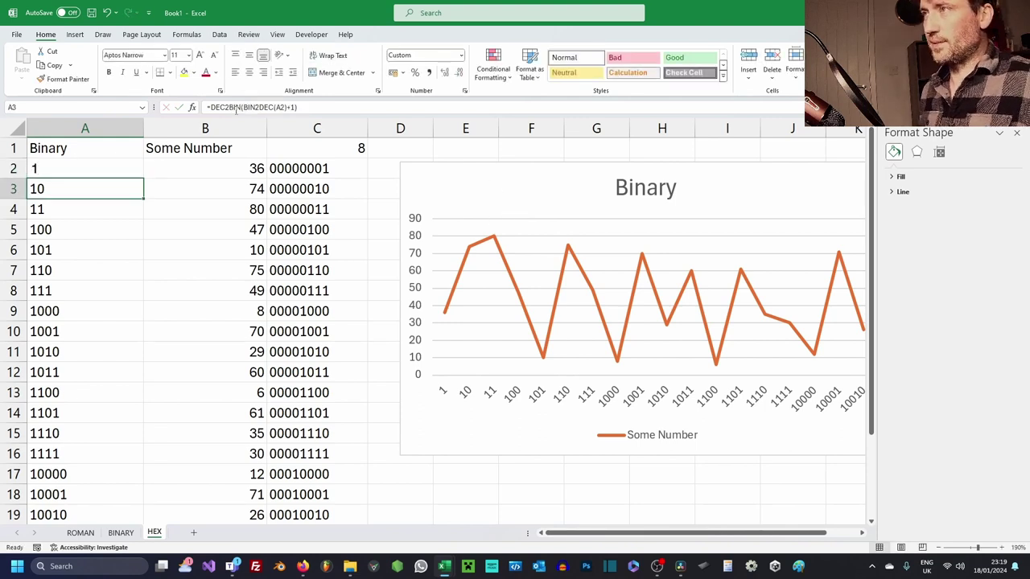
pyautogui.press('F2')
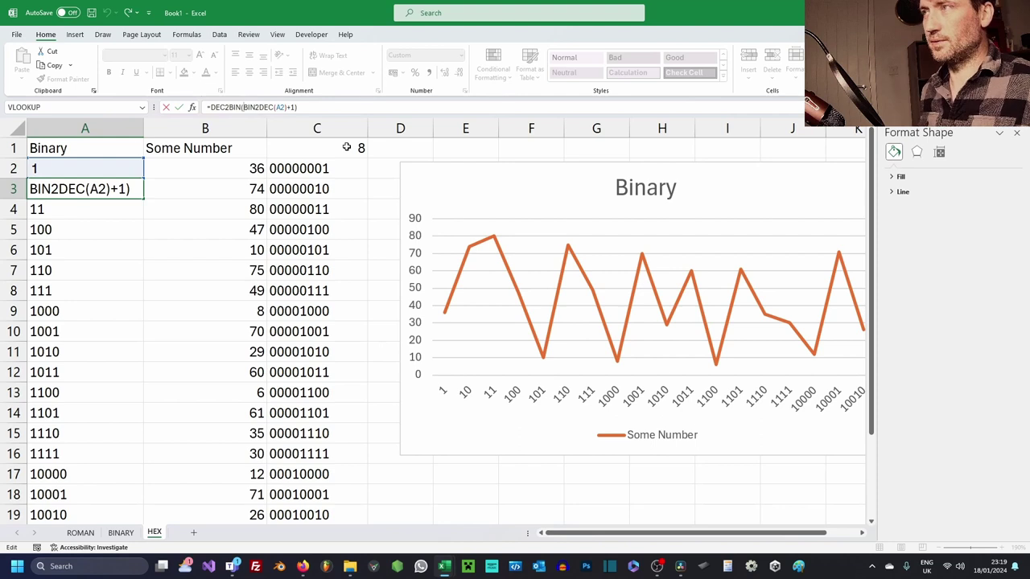
pyautogui.press('BackSpace')
pyautogui.press('BackSpace')
pyautogui.press('BackSpace')
pyautogui.write('hex')
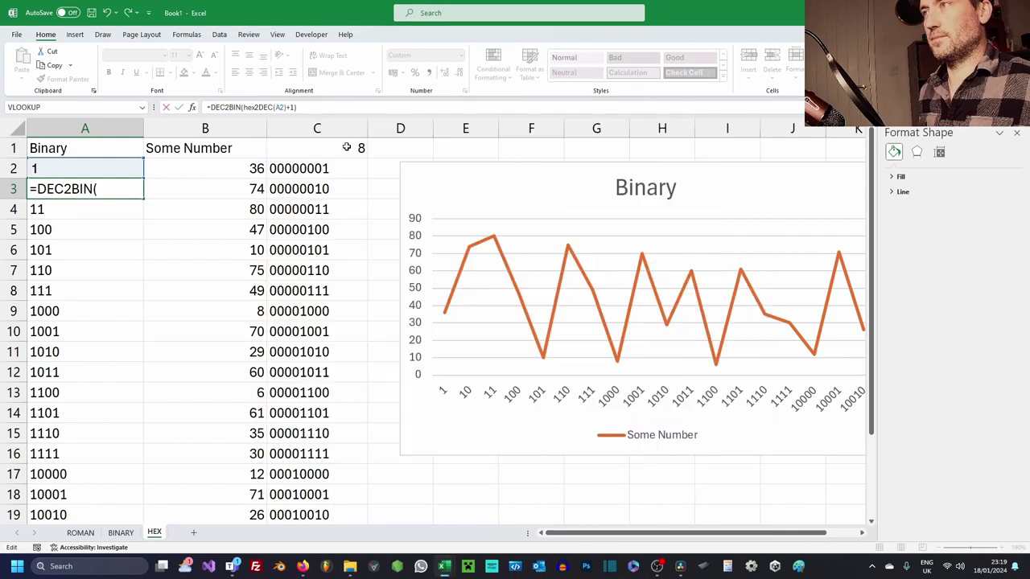
pyautogui.press('Left')
pyautogui.press('Left')
pyautogui.press('Left')
pyautogui.press('Left')
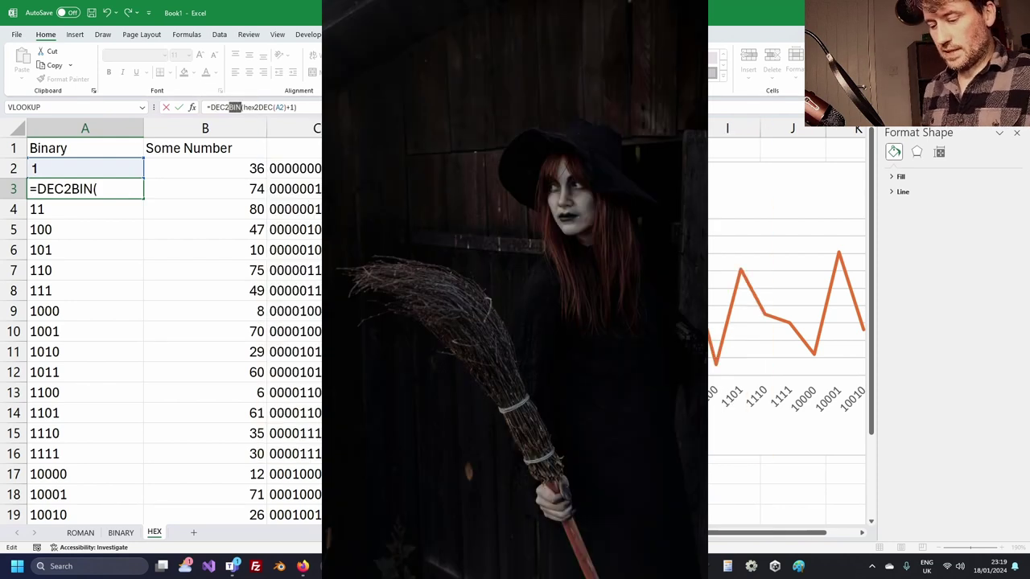
pyautogui.write('hex')
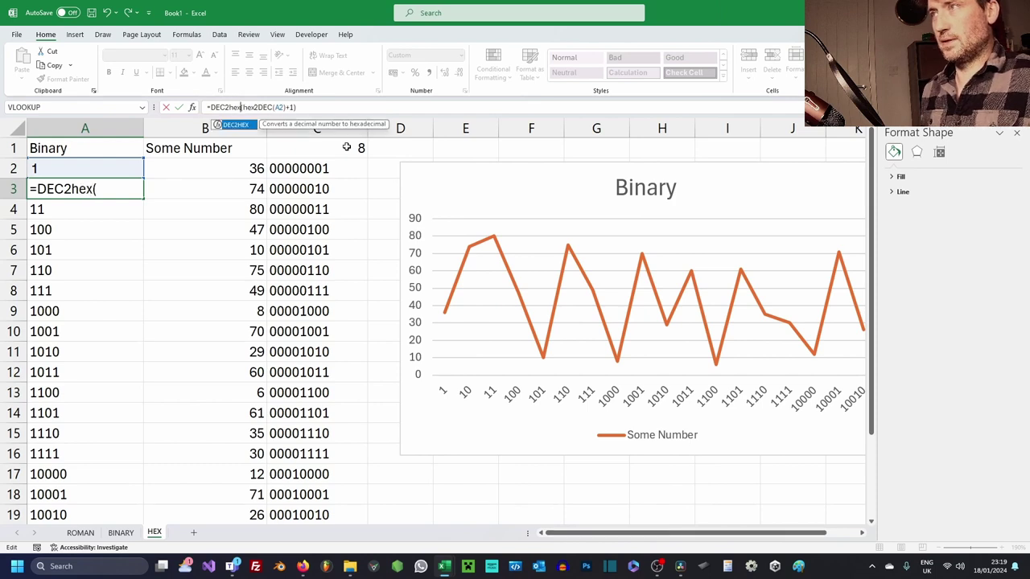
pyautogui.press('Return')
# Fill the hexadecimal counting formula from A3 down to A17.
pyautogui.hotkey('ctrl', 'z')
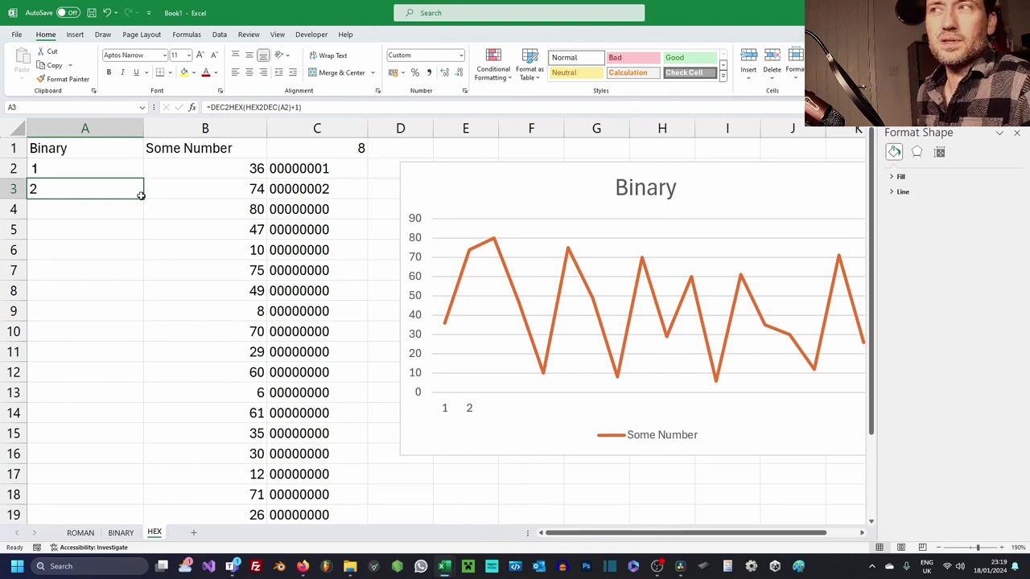
pyautogui.moveTo(145, 198); pyautogui.dragTo(146, 476)
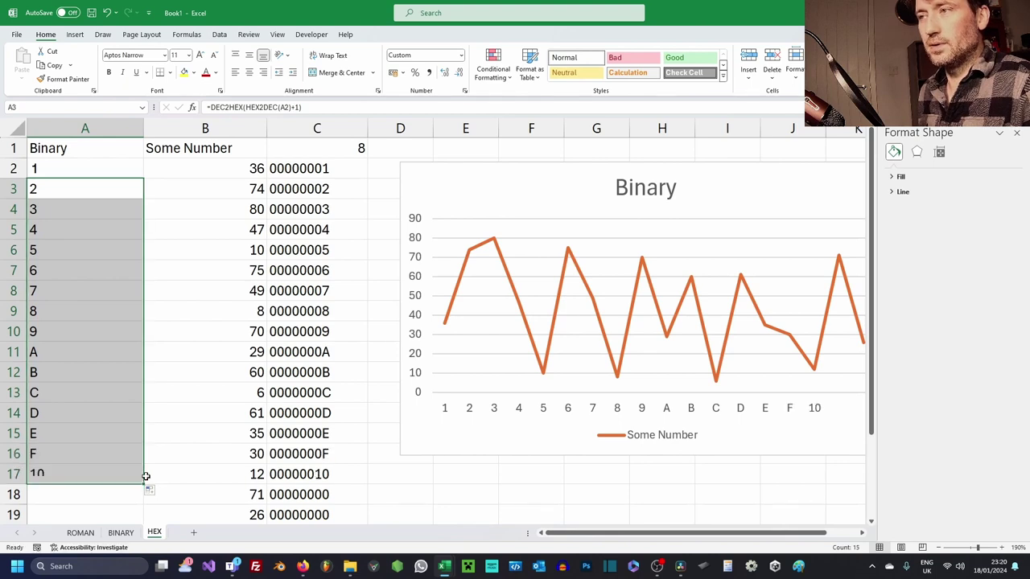
pyautogui.scroll(-1, 143, 483)
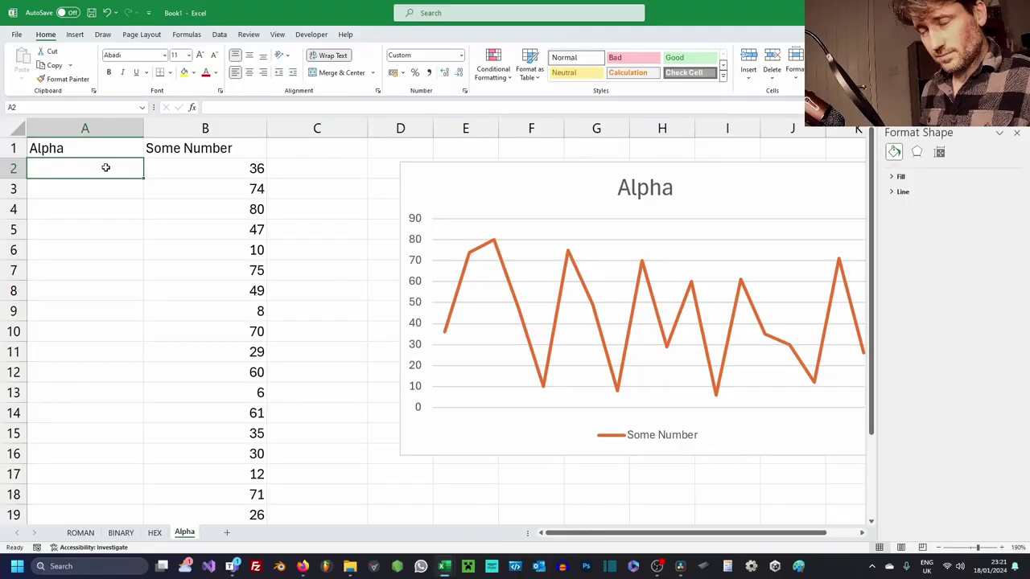
# Enter a in A2 of the Alpha worksheet and =UNICODE(A2) in A3.
pyautogui.write('a')
pyautogui.press('Return')
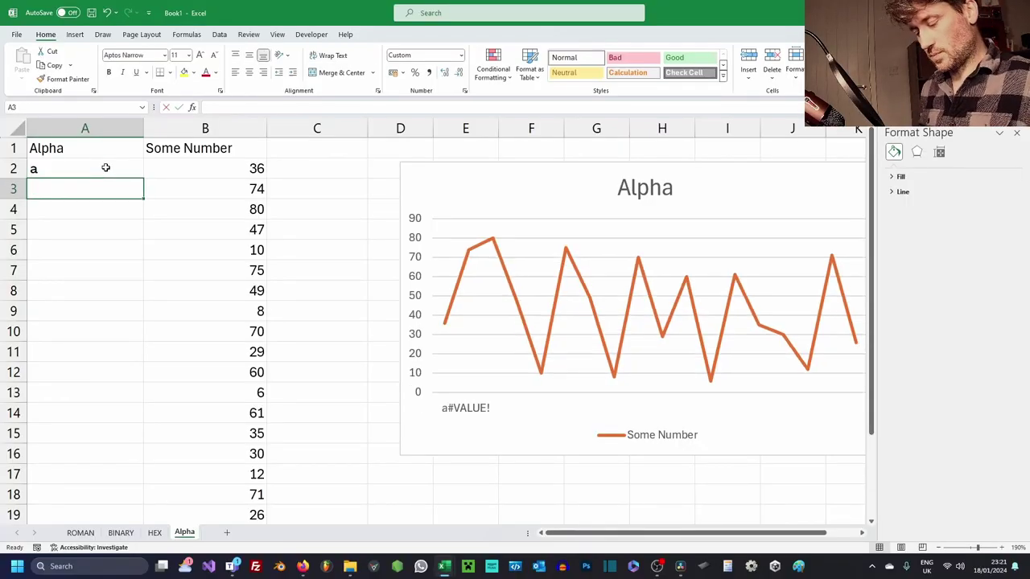
pyautogui.write('=uni')
pyautogui.press('Tab')
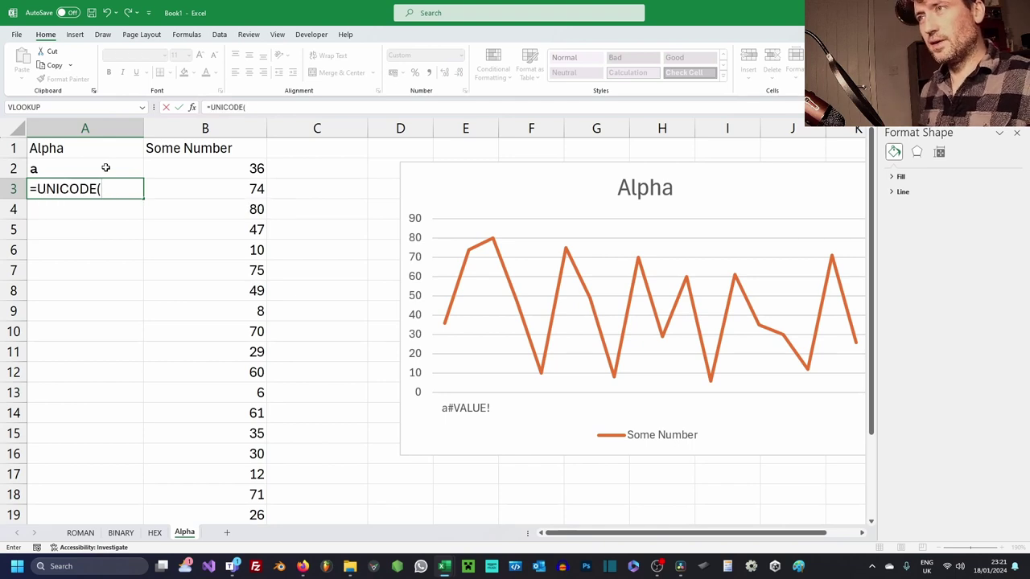
pyautogui.click(105, 167)
pyautogui.press('Return')
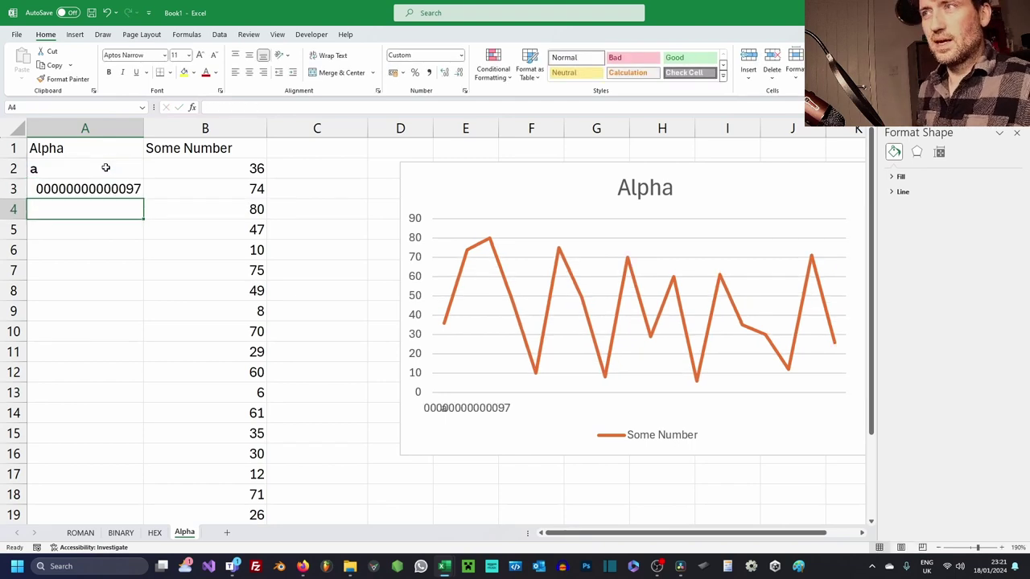
pyautogui.press('Up')
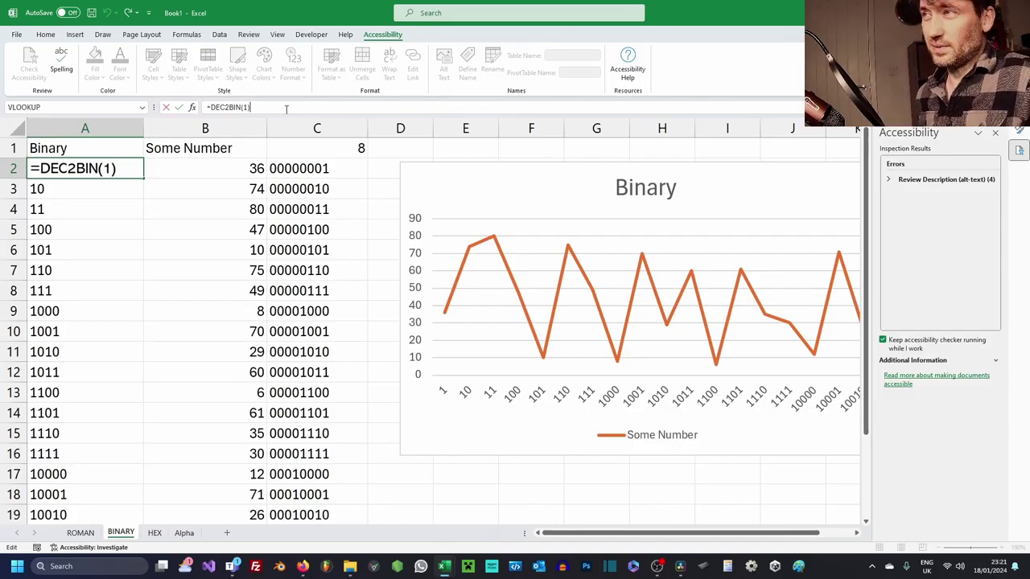
# Multiply the binary formulas in A2 and A3 of the BINARY worksheet by 1 and fill A3's formula down the column.
pyautogui.press('Return')
pyautogui.click(308, 107)
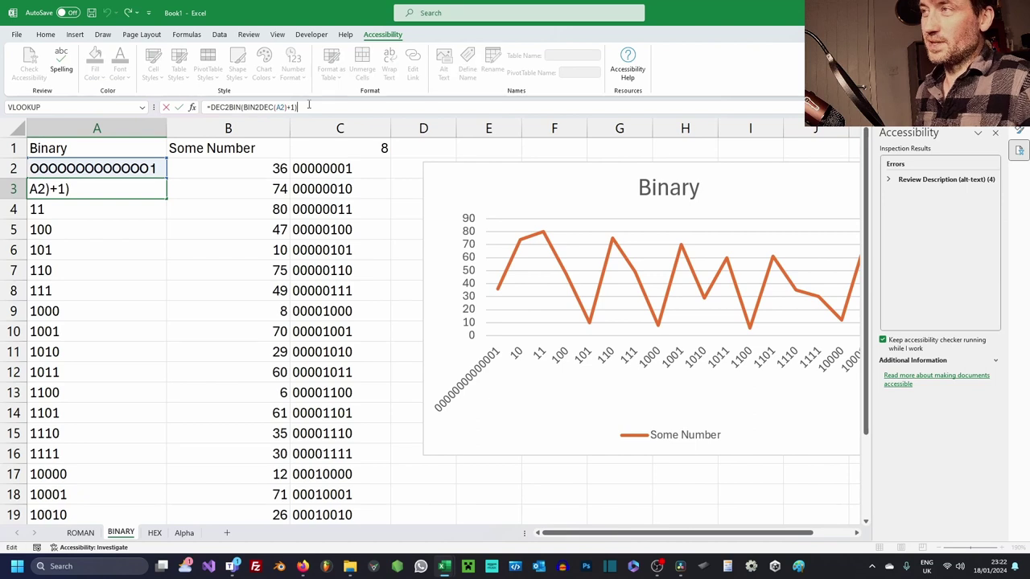
pyautogui.write('1')
pyautogui.press('Return')
pyautogui.click(143, 186)
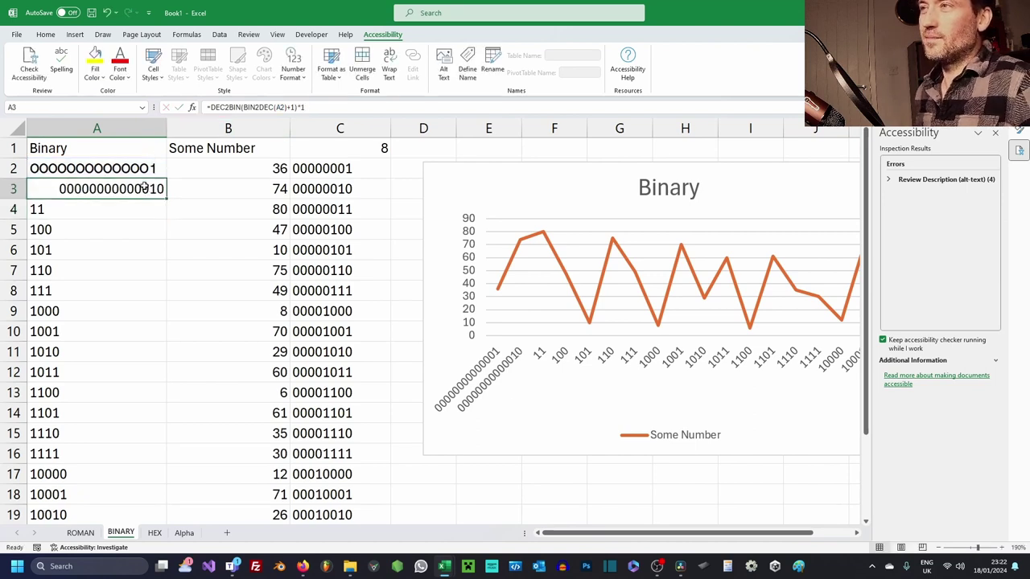
pyautogui.doubleClick(168, 196)
pyautogui.click(156, 228)
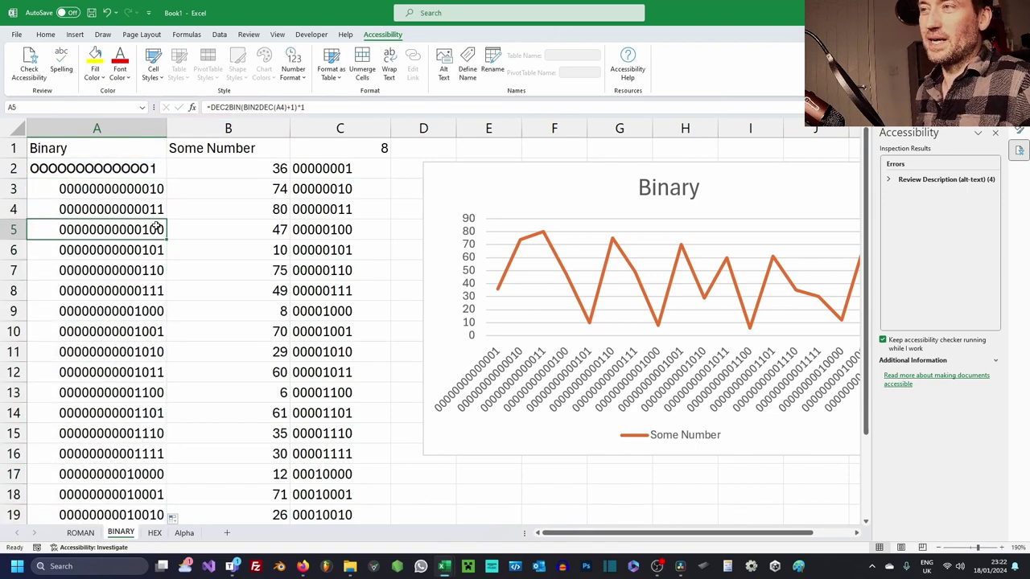
# Copy the cell formatting of A3 onto A2 while keeping A2's own formula.
pyautogui.click(138, 189)
pyautogui.click(135, 174)
pyautogui.click(134, 183)
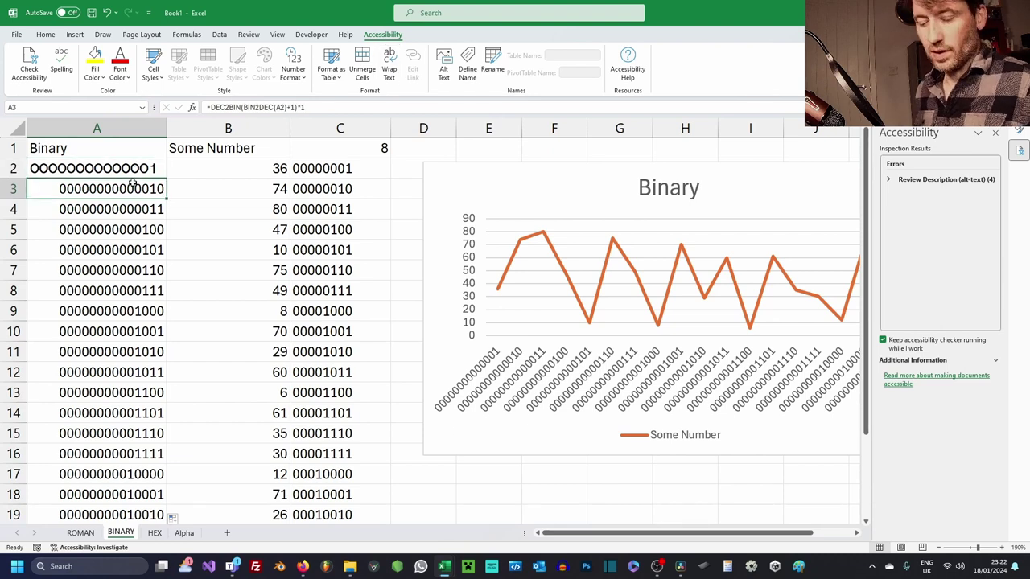
pyautogui.hotkey('ctrl', 'c')
pyautogui.click(133, 169)
pyautogui.hotkey('ctrl', 'v')
pyautogui.click(121, 249)
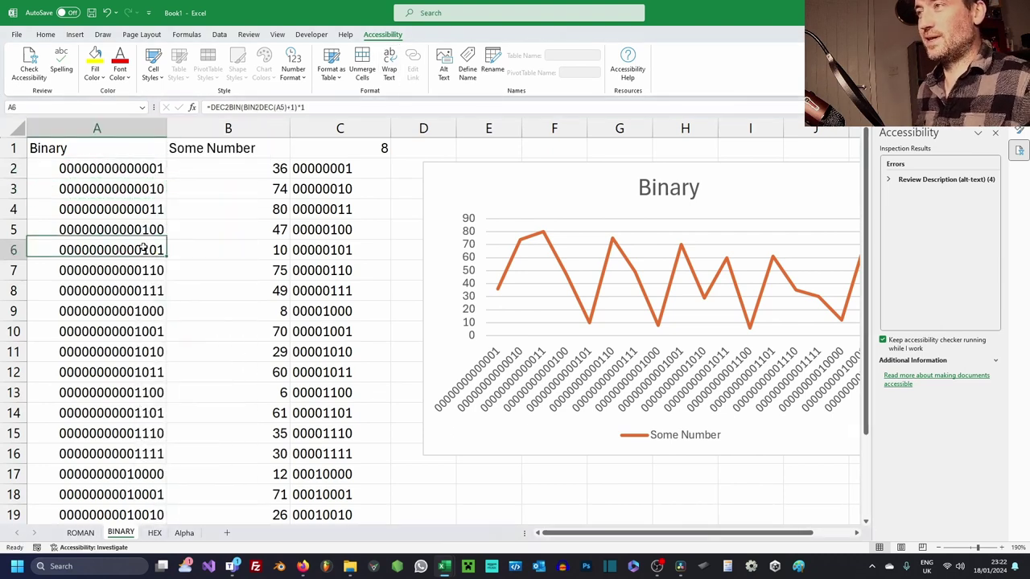
# Apply the custom number format 0000000 to all of column A on the BINARY worksheet.
pyautogui.click(295, 169)
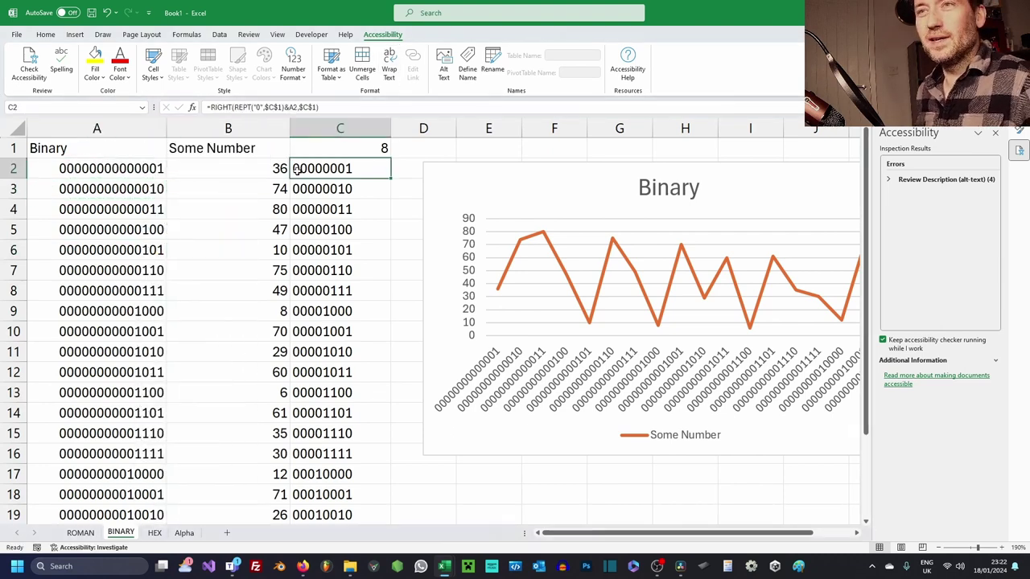
pyautogui.click(89, 128)
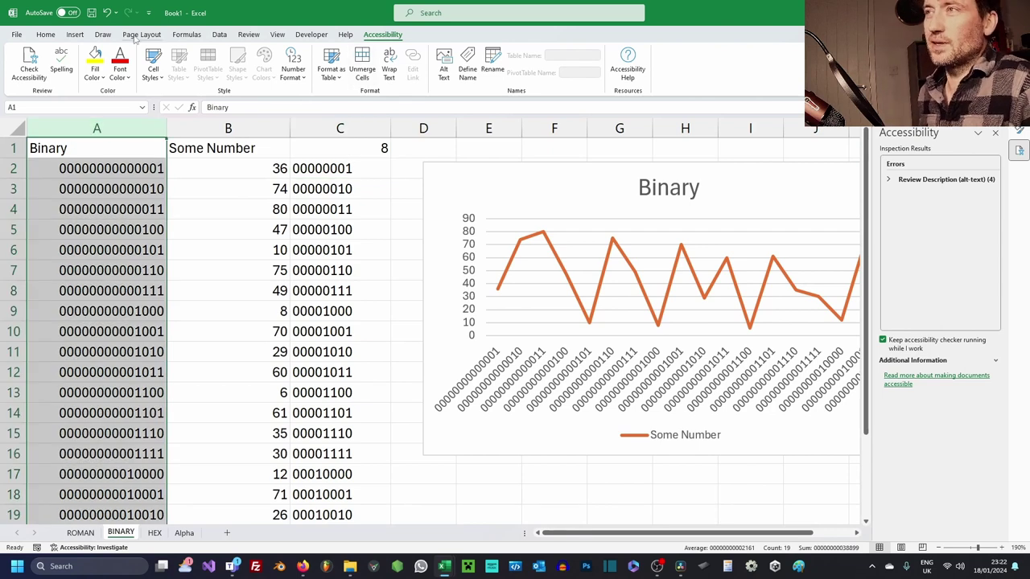
pyautogui.click(49, 34)
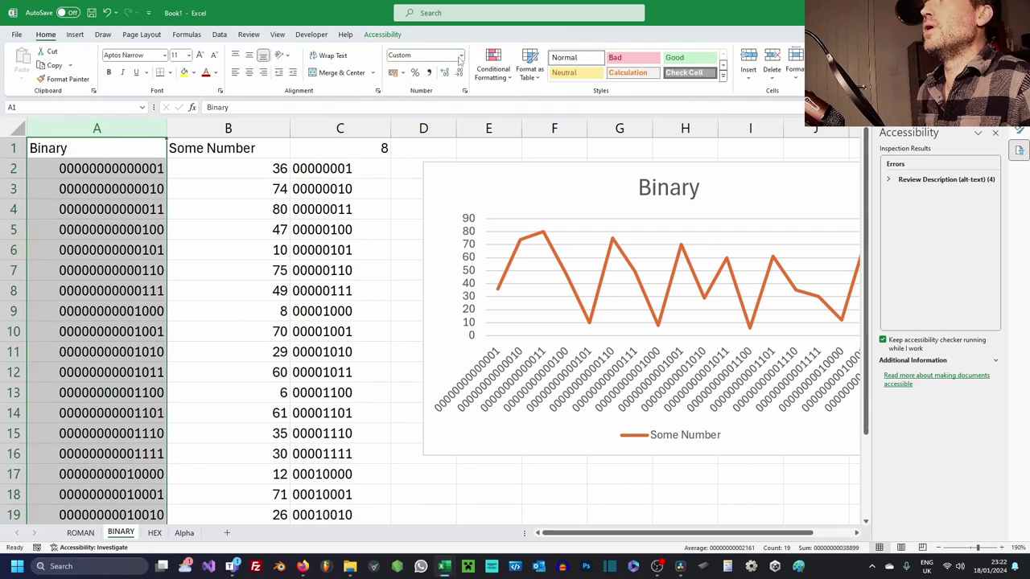
pyautogui.click(463, 55)
pyautogui.click(177, 268)
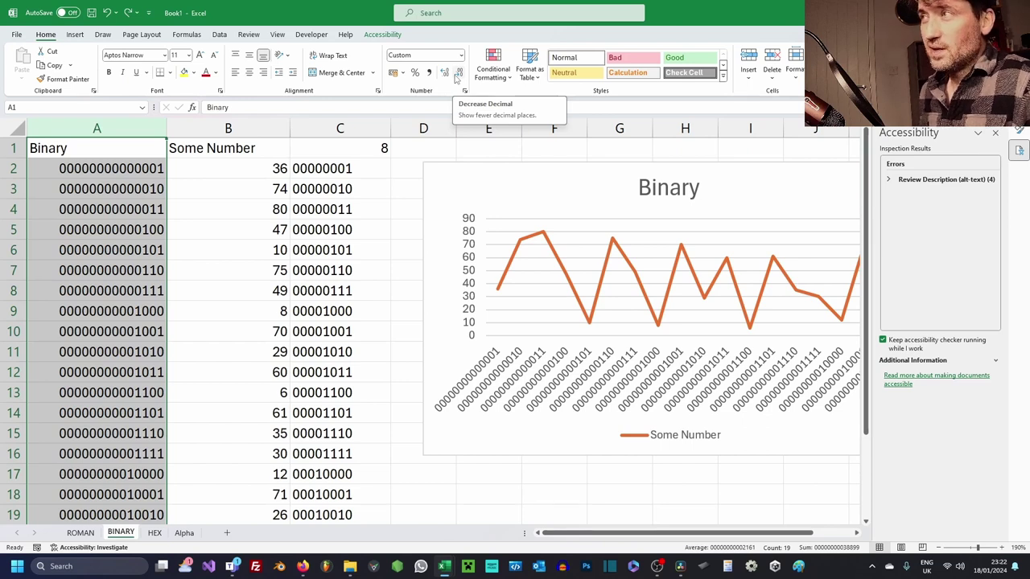
pyautogui.click(460, 55)
pyautogui.click(455, 357)
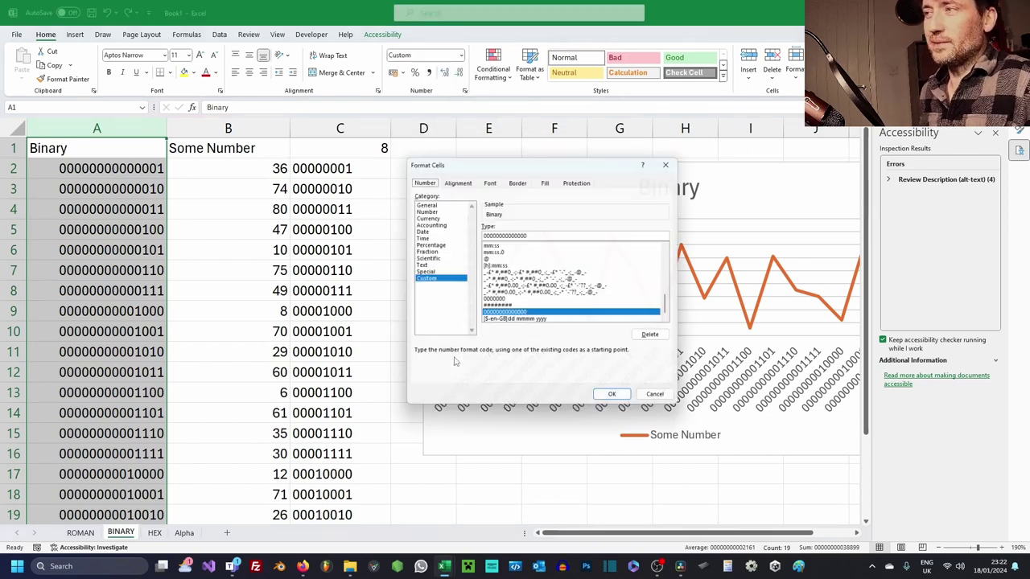
pyautogui.doubleClick(513, 233)
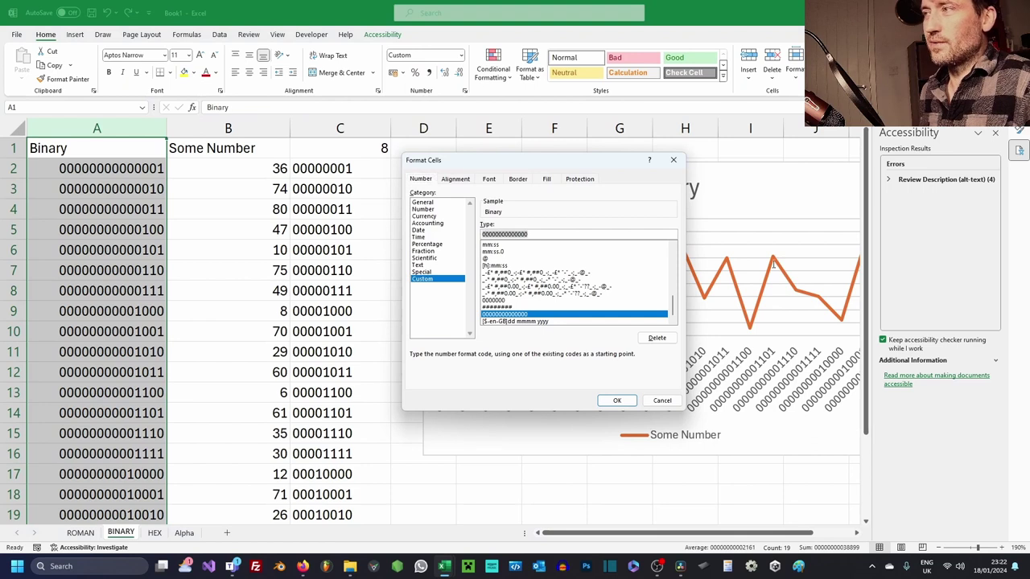
pyautogui.write('0000')
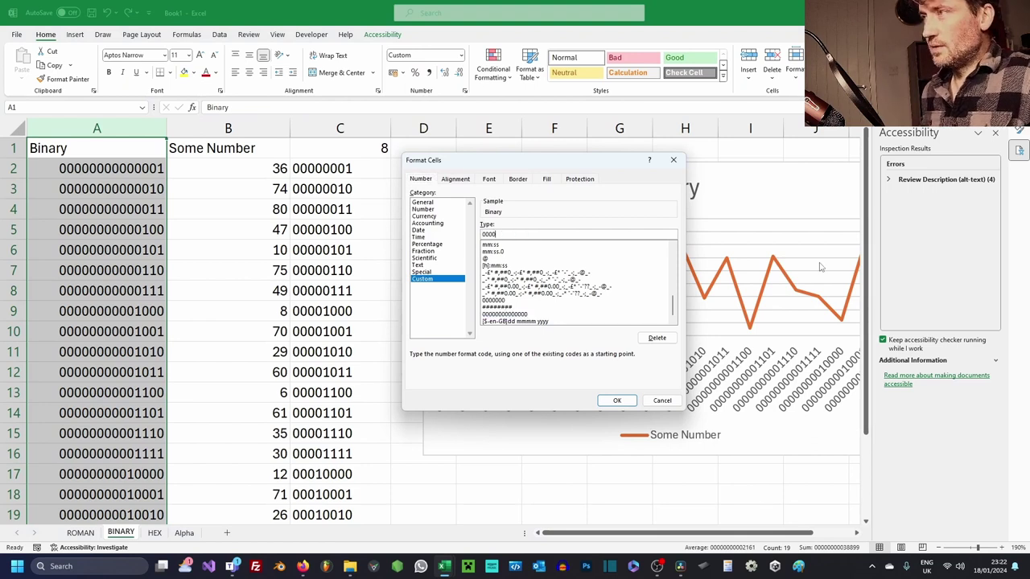
pyautogui.write('0000')
pyautogui.press('Return')
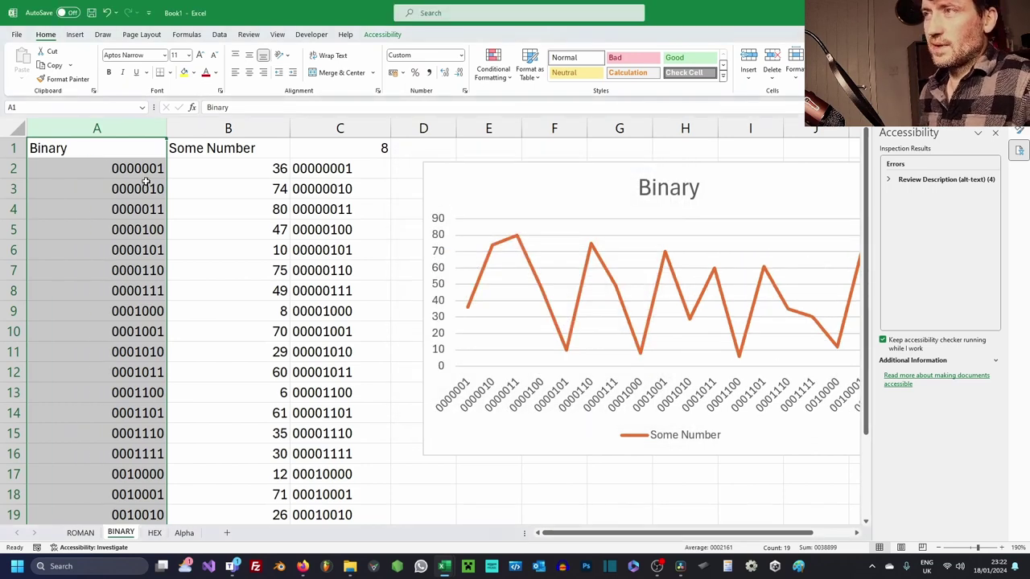
# Examine the binary formulas in column A, from A2 down to about row 12 and back.
pyautogui.click(140, 169)
pyautogui.doubleClick(141, 168)
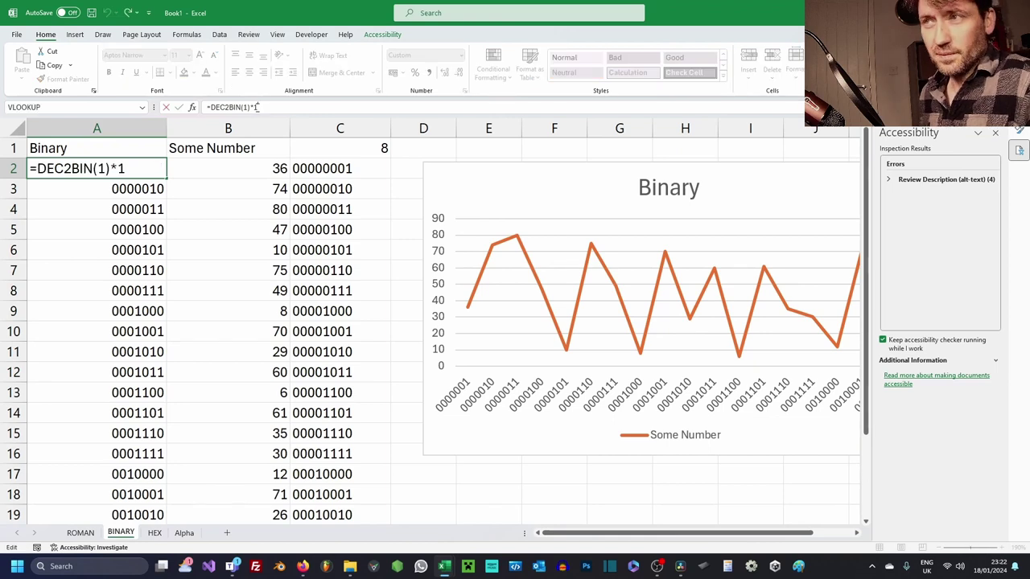
pyautogui.click(149, 187)
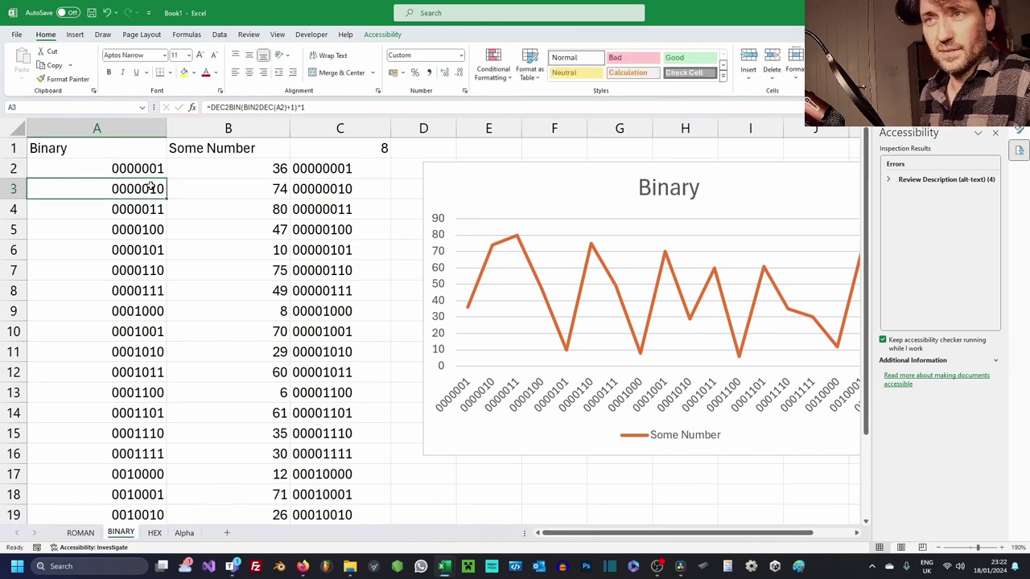
pyautogui.click(150, 206)
pyautogui.click(142, 168)
pyautogui.click(142, 186)
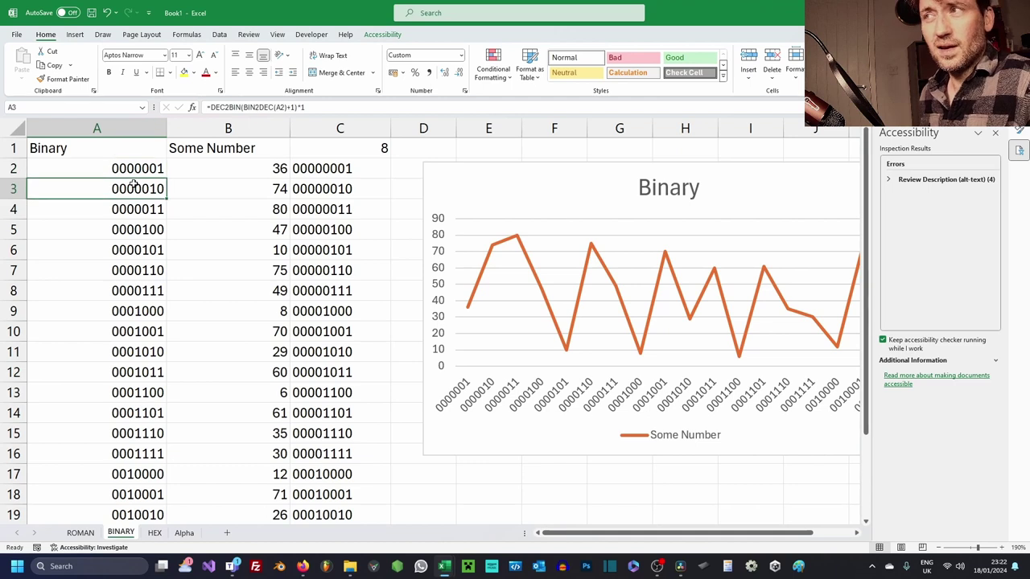
pyautogui.press('Down')
pyautogui.press('Down')
pyautogui.press('Down')
pyautogui.press('Down')
pyautogui.press('Down')
pyautogui.press('Down')
pyautogui.press('Down')
pyautogui.press('Down')
pyautogui.press('Down')
pyautogui.press('Down')
pyautogui.press('Down')
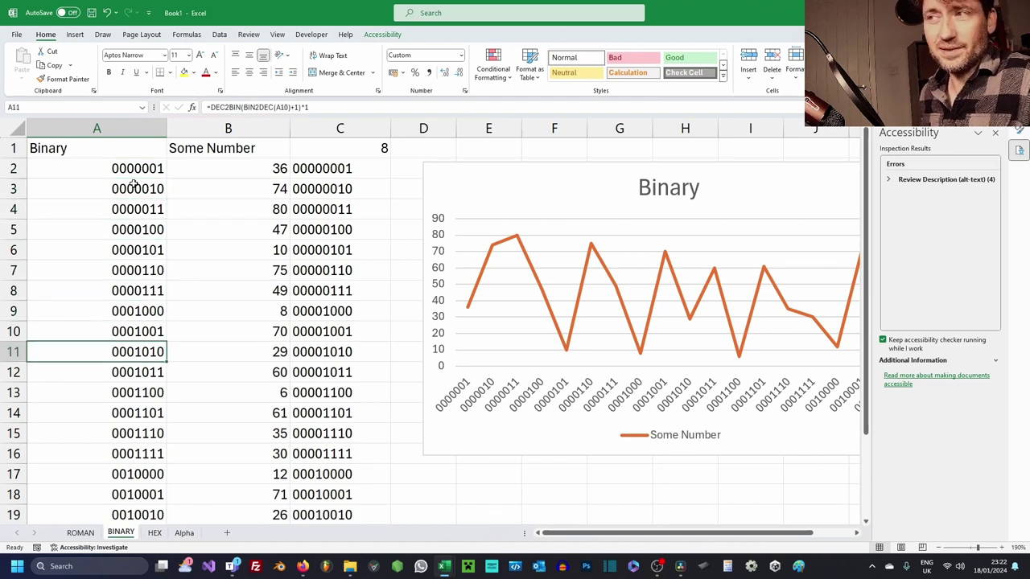
pyautogui.press('Down')
pyautogui.press('Down')
pyautogui.press('Up')
pyautogui.press('Up')
pyautogui.press('Up')
pyautogui.press('Up')
pyautogui.press('Up')
pyautogui.press('Up')
pyautogui.press('Up')
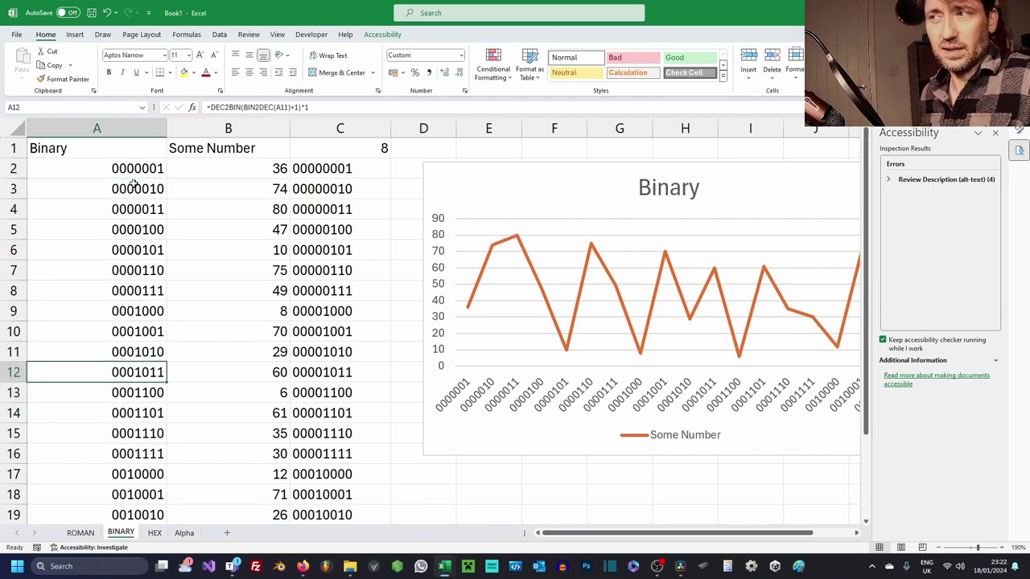
pyautogui.press('Up')
pyautogui.press('Up')
pyautogui.press('Up')
pyautogui.press('Up')
pyautogui.press('Up')
pyautogui.press('Up')
pyautogui.press('Up')
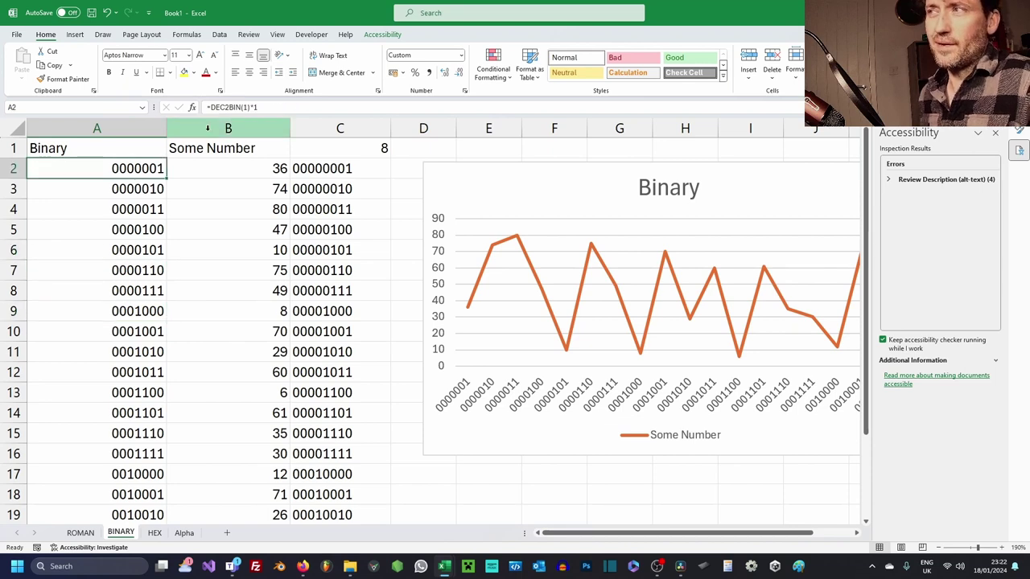
# Clear the zero-padding formulas and the digit length from column C of the BINARY worksheet.
pyautogui.click(309, 168)
pyautogui.press('Right')
pyautogui.press('Left')
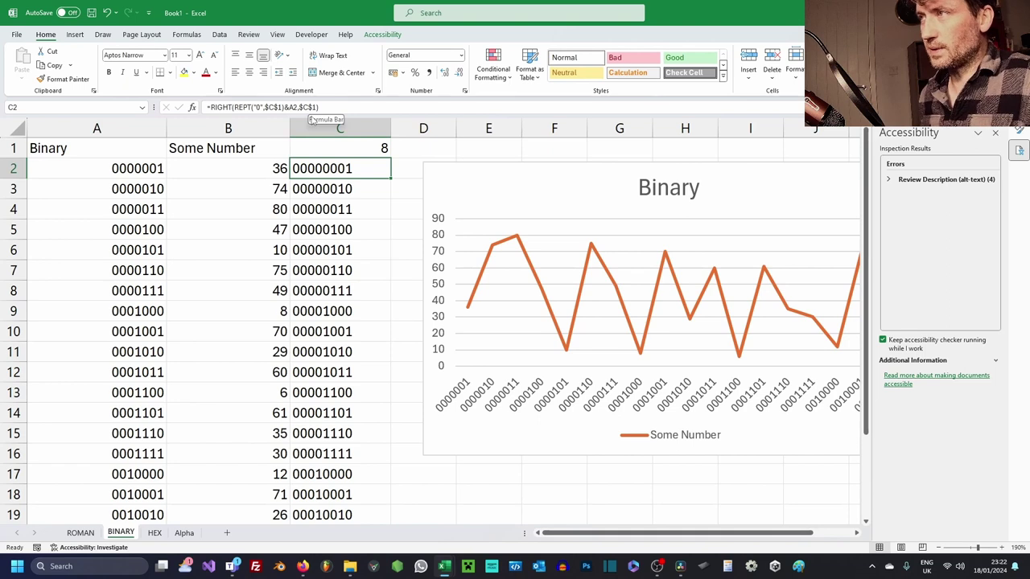
pyautogui.click(336, 129)
pyautogui.press('Delete')
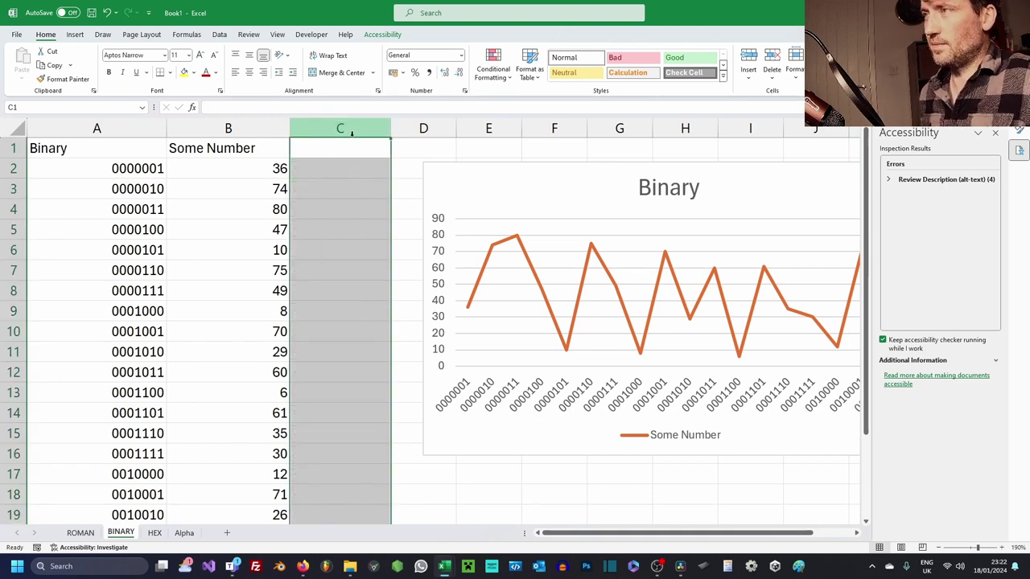
# Return to the Alpha worksheet and give A3 the General number format.
pyautogui.click(129, 207)
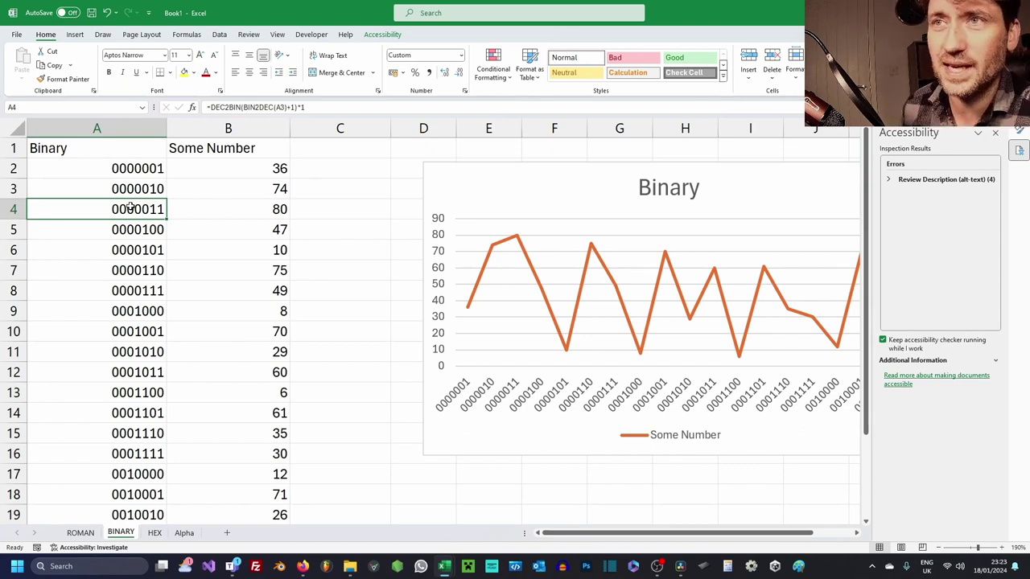
pyautogui.hotkey('ctrl', 'pagedown')
pyautogui.hotkey('ctrl', 'pagedown')
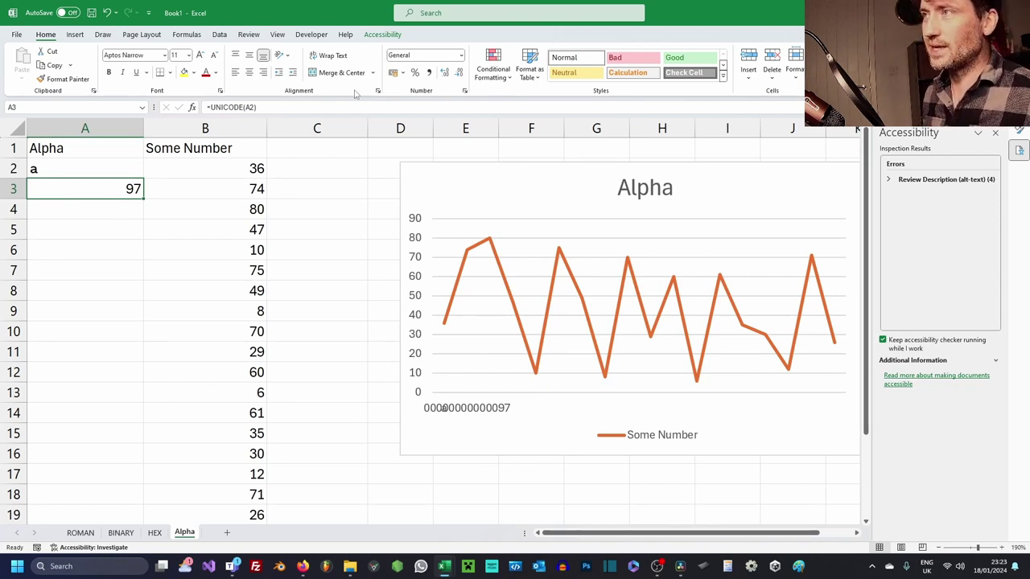
# Change the formula in A3 to =UNICHAR(UNICODE(A2)+1).
pyautogui.click(315, 107)
pyautogui.write('+1')
pyautogui.click(208, 107)
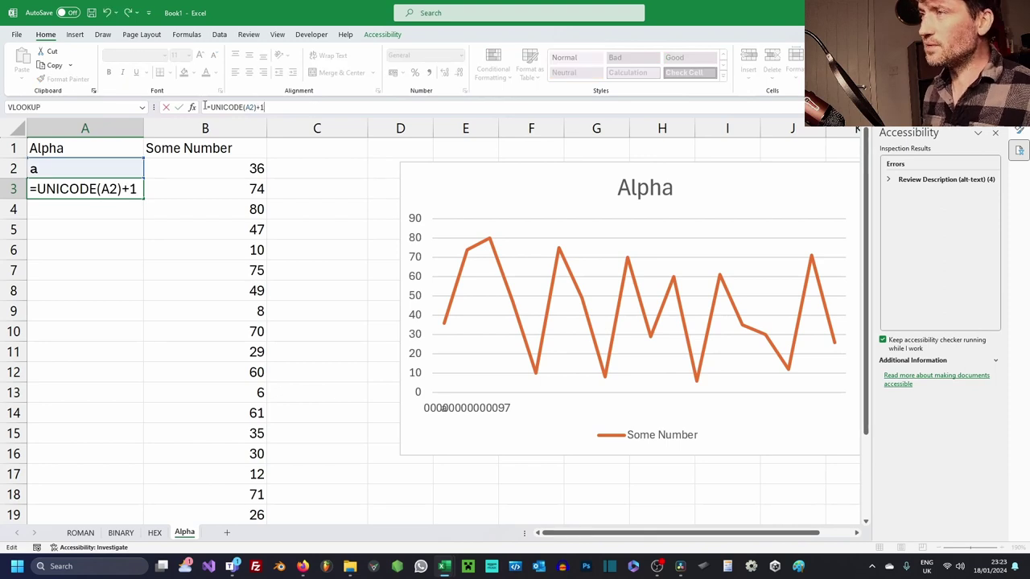
pyautogui.write('unicar')
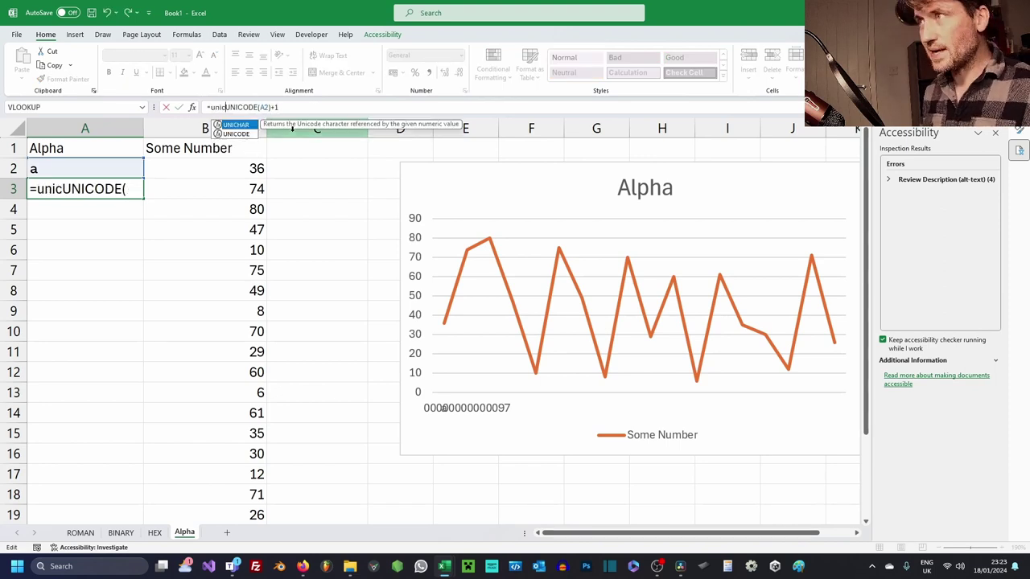
pyautogui.press('End')
pyautogui.write(')')
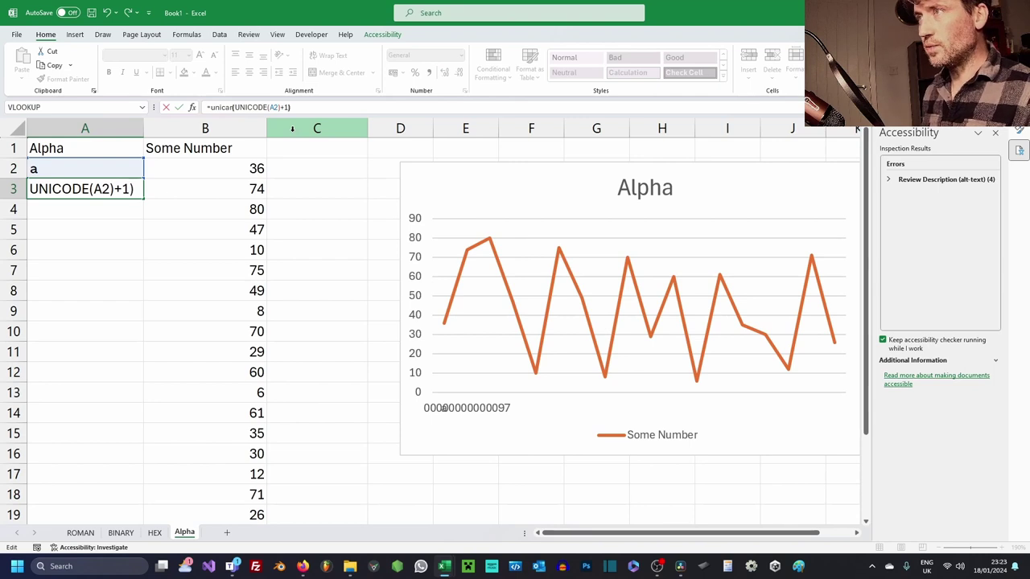
pyautogui.press('Left')
pyautogui.press('Left')
pyautogui.press('Left')
pyautogui.press('Left')
pyautogui.press('Left')
pyautogui.press('Left')
pyautogui.press('Left')
pyautogui.press('Left')
pyautogui.press('Left')
pyautogui.press('Left')
pyautogui.press('Left')
pyautogui.press('Left')
pyautogui.press('Left')
pyautogui.press('Left')
pyautogui.write('(')
pyautogui.press('Left')
pyautogui.press('Left')
pyautogui.press('Left')
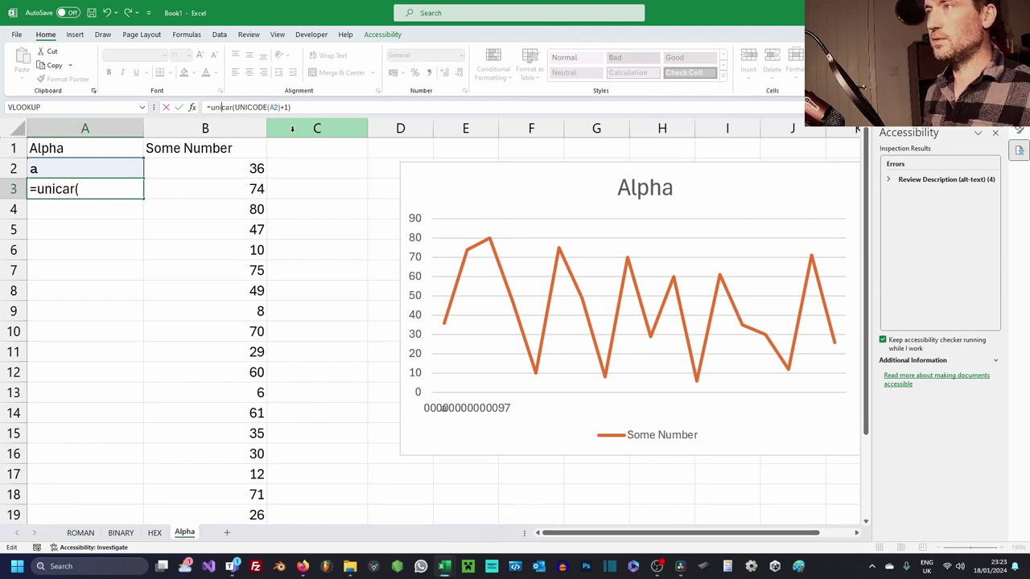
pyautogui.write('h')
pyautogui.press('Return')
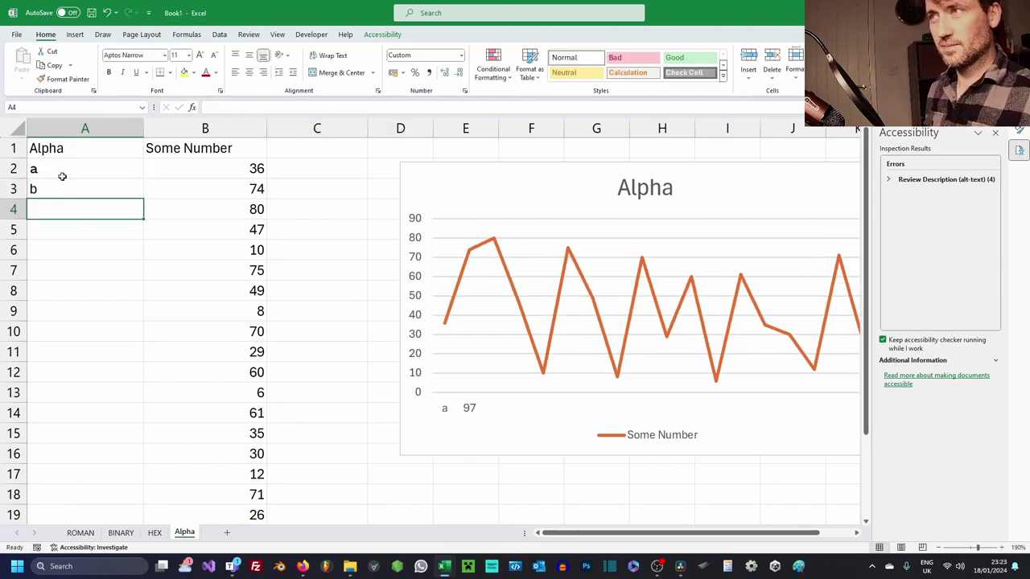
# Fill the A3 letter formula down column A to row 19 and check the filled rows beside the chart.
pyautogui.click(122, 191)
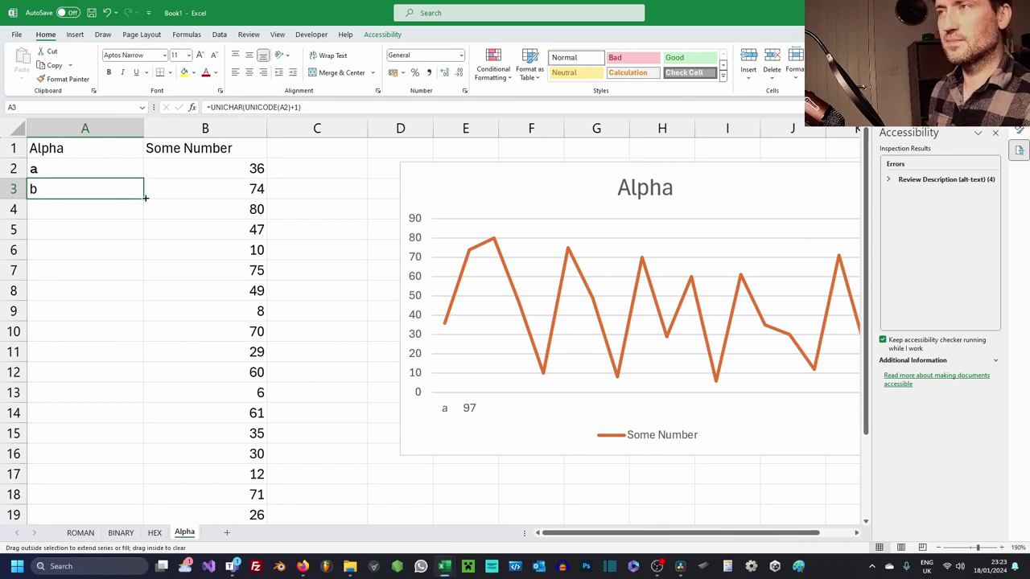
pyautogui.doubleClick(145, 197)
pyautogui.click(117, 241)
pyautogui.scroll(-3, 108, 299)
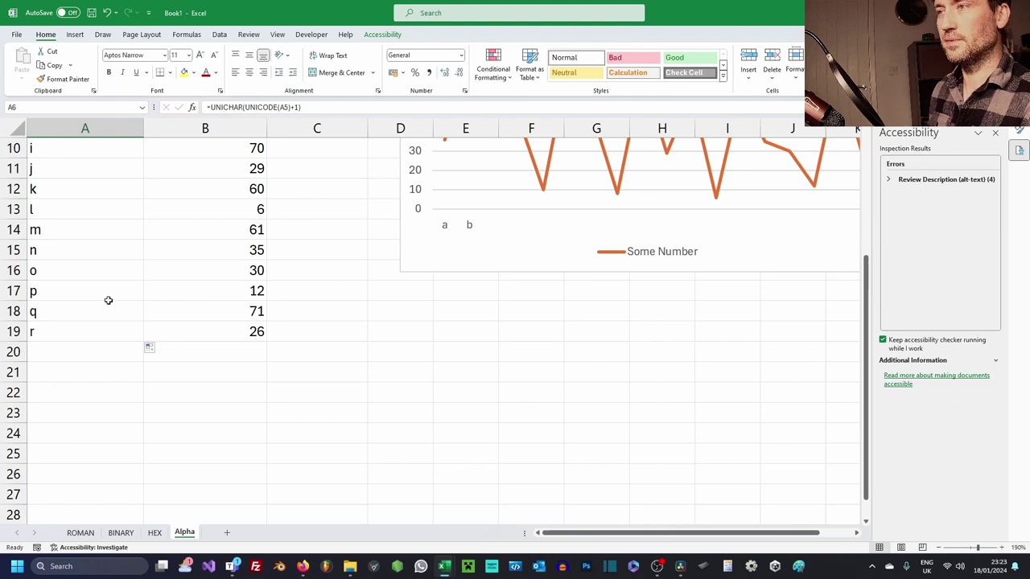
pyautogui.scroll(3, 118, 300)
pyautogui.click(540, 287)
pyautogui.scroll(-3, 312, 409)
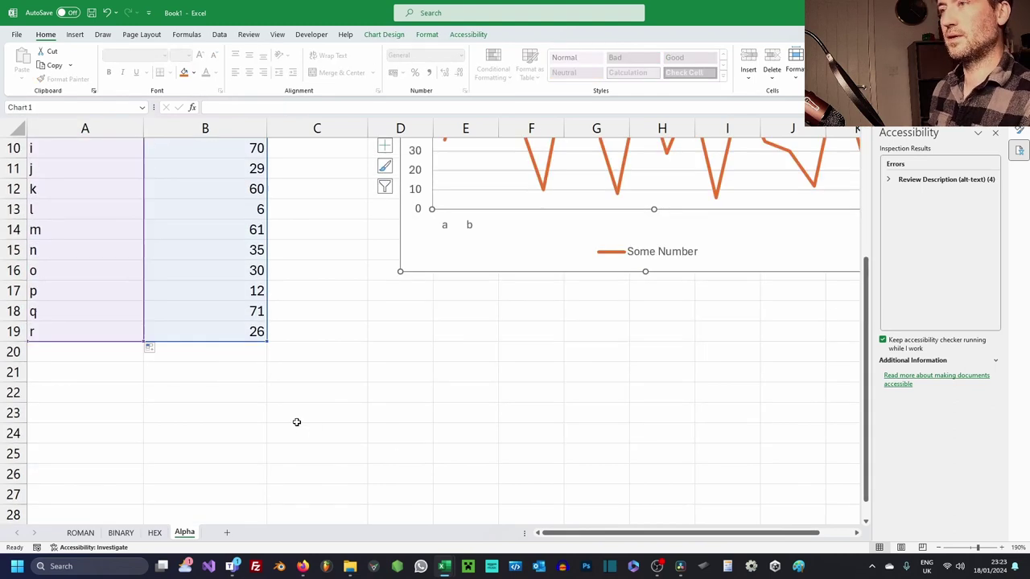
pyautogui.click(298, 414)
pyautogui.scroll(3, 362, 375)
pyautogui.click(229, 336)
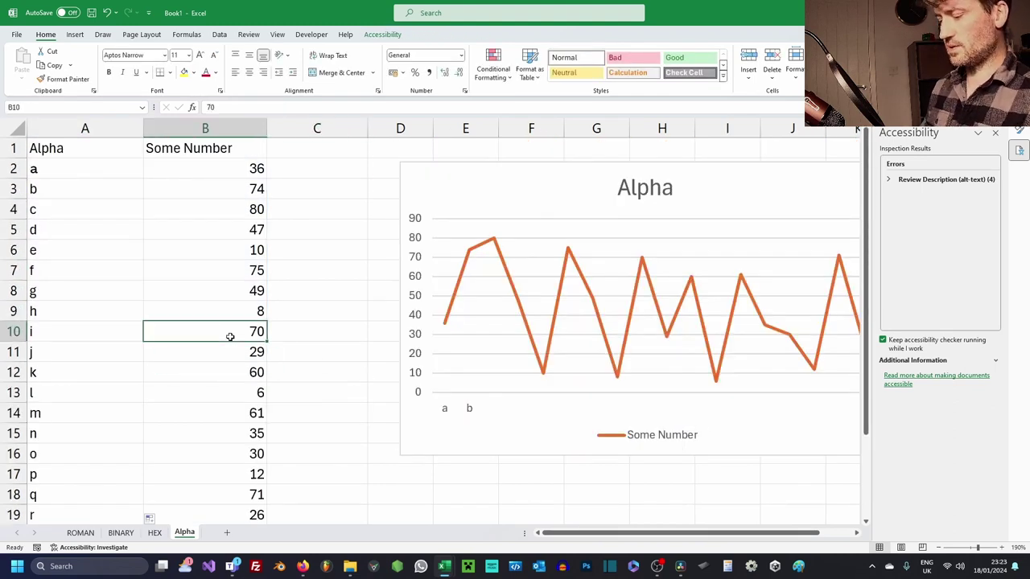
# Enlarge the Alpha chart to start at column D and reach down to about row 18, with every letter labelled on its axis.
pyautogui.doubleClick(456, 407)
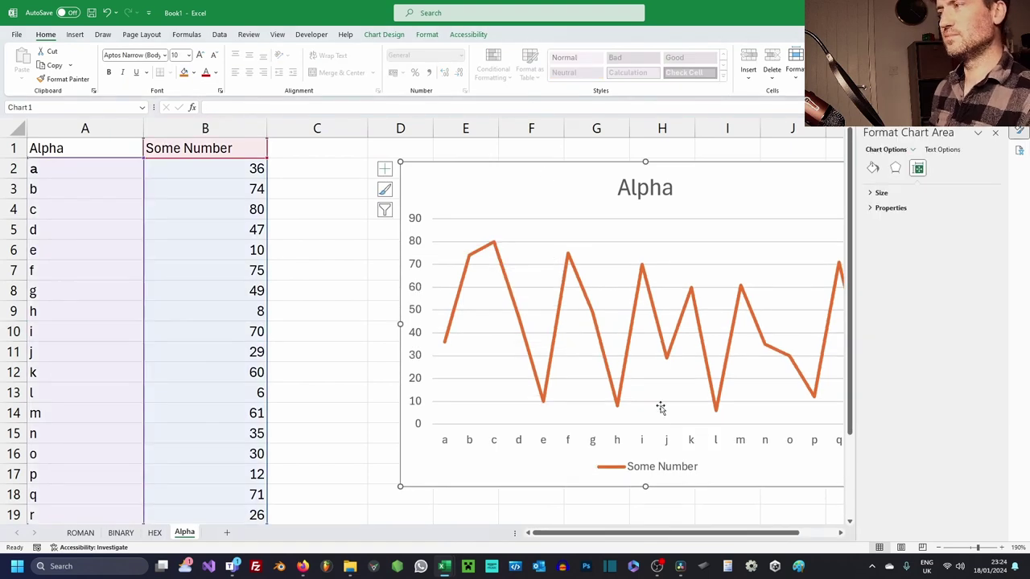
pyautogui.moveTo(401, 162); pyautogui.dragTo(367, 158)
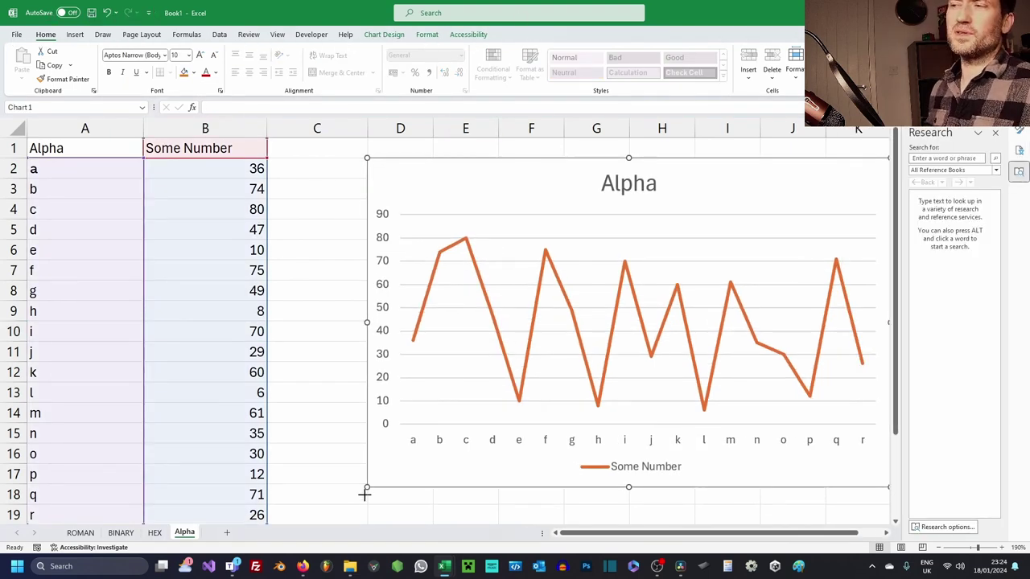
pyautogui.moveTo(363, 495); pyautogui.dragTo(364, 511)
pyautogui.click(345, 451)
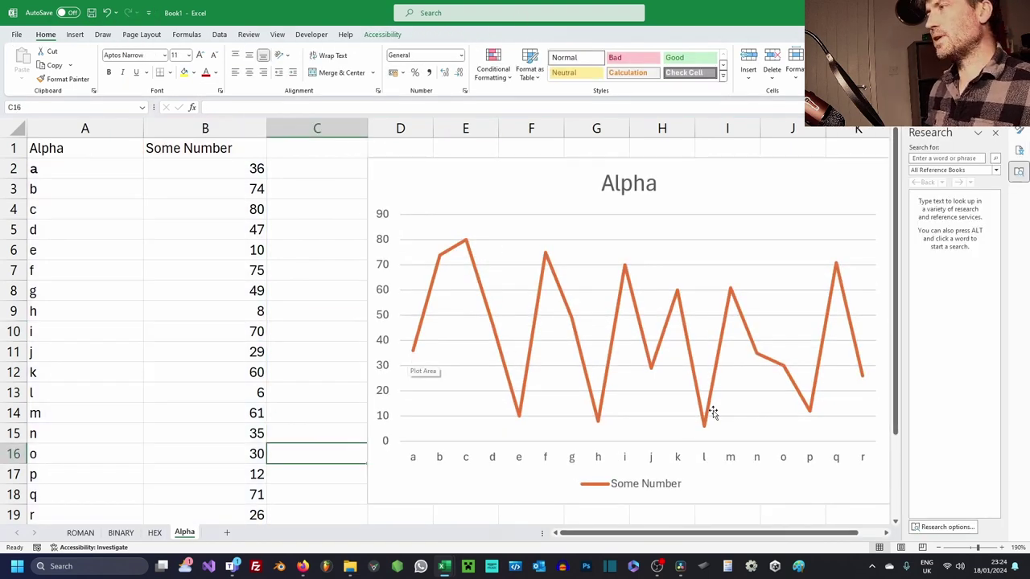
pyautogui.click(381, 400)
pyautogui.moveTo(367, 502); pyautogui.dragTo(380, 465)
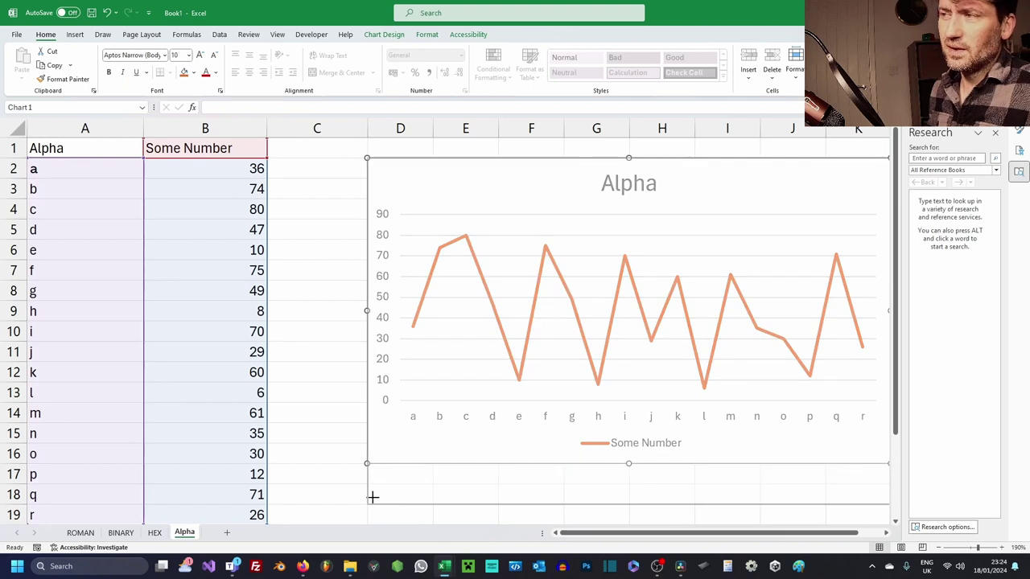
pyautogui.moveTo(373, 497); pyautogui.dragTo(373, 499)
# Delete the Some Number legend from the Alpha chart.
pyautogui.click(619, 484)
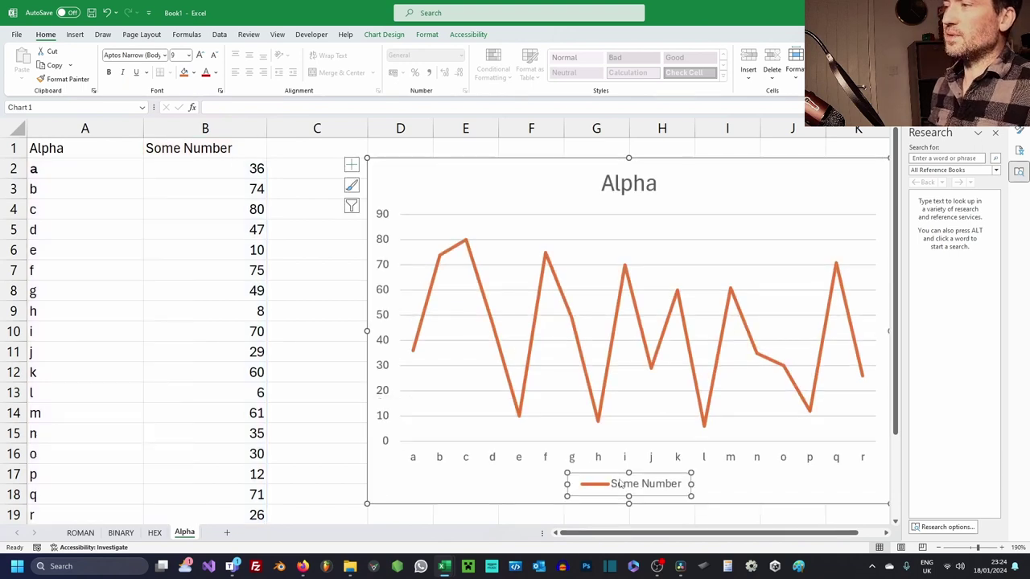
pyautogui.press('Delete')
pyautogui.click(239, 413)
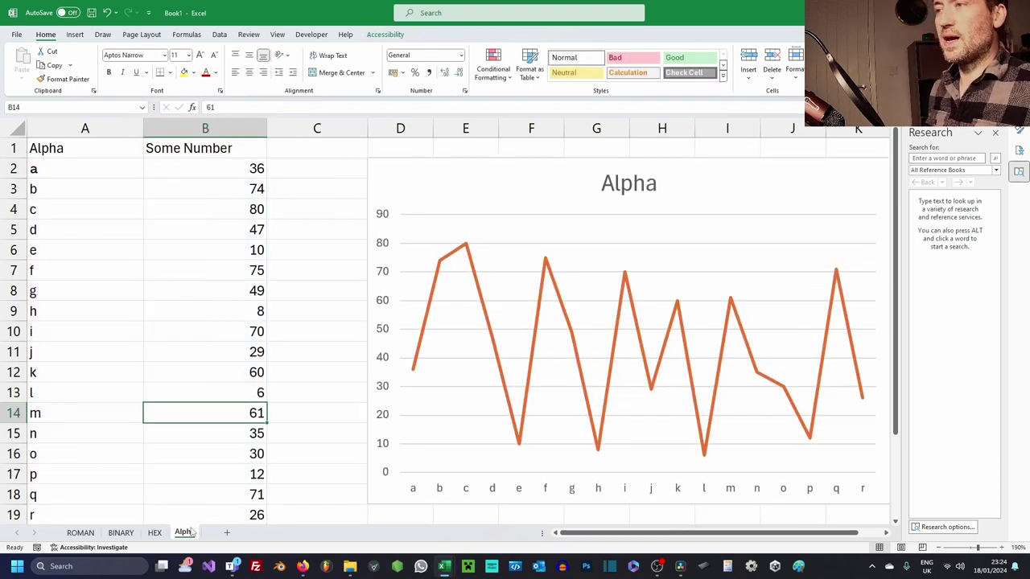
# Duplicate the Alpha worksheet as ALPHA UPPER and start its letter sequence with an uppercase A in A2.
pyautogui.moveTo(223, 537); pyautogui.dragTo(223, 536)
pyautogui.doubleClick(232, 532)
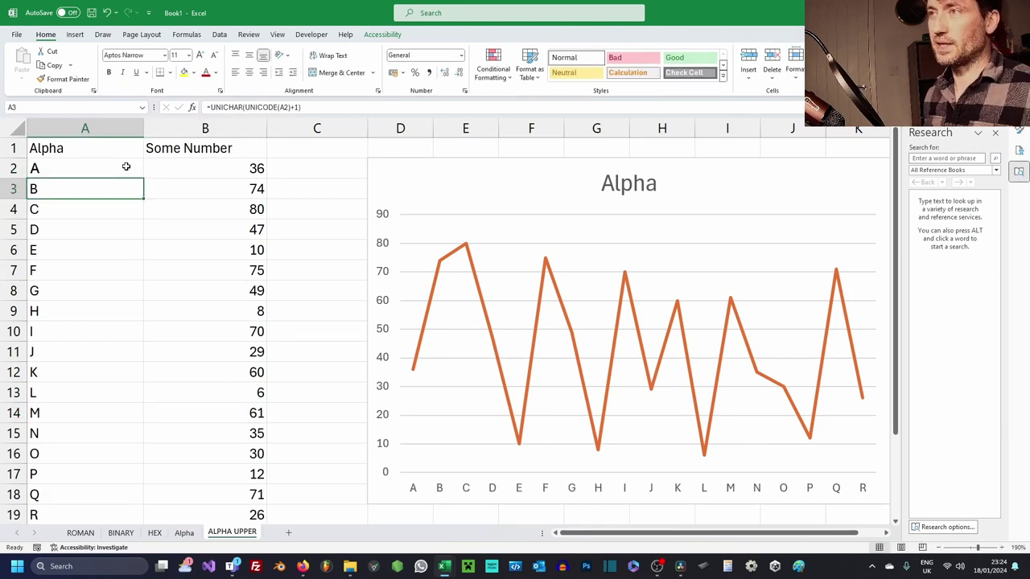
pyautogui.press('Down')
pyautogui.scroll(-3, 489, 212)
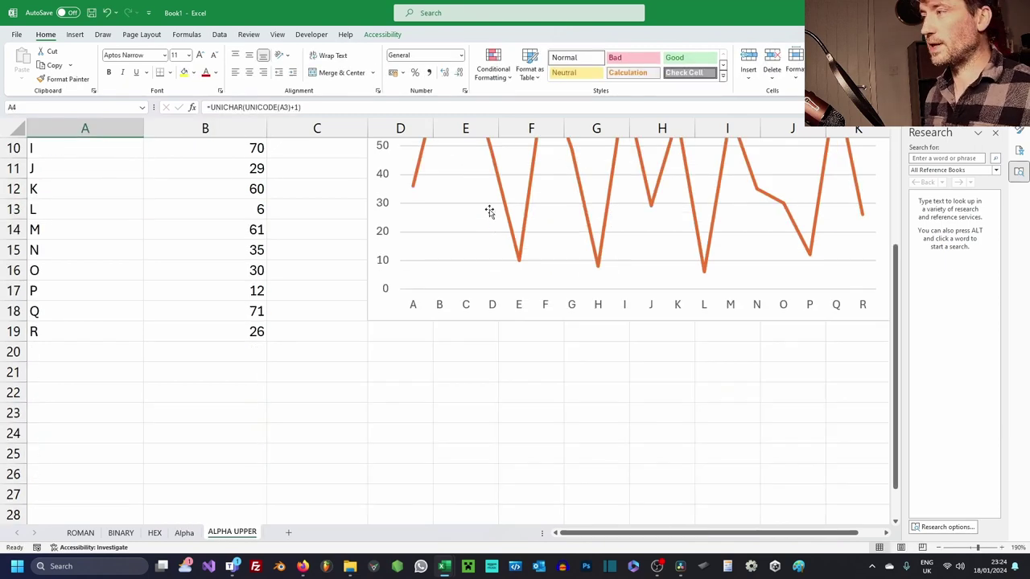
pyautogui.scroll(3, 406, 275)
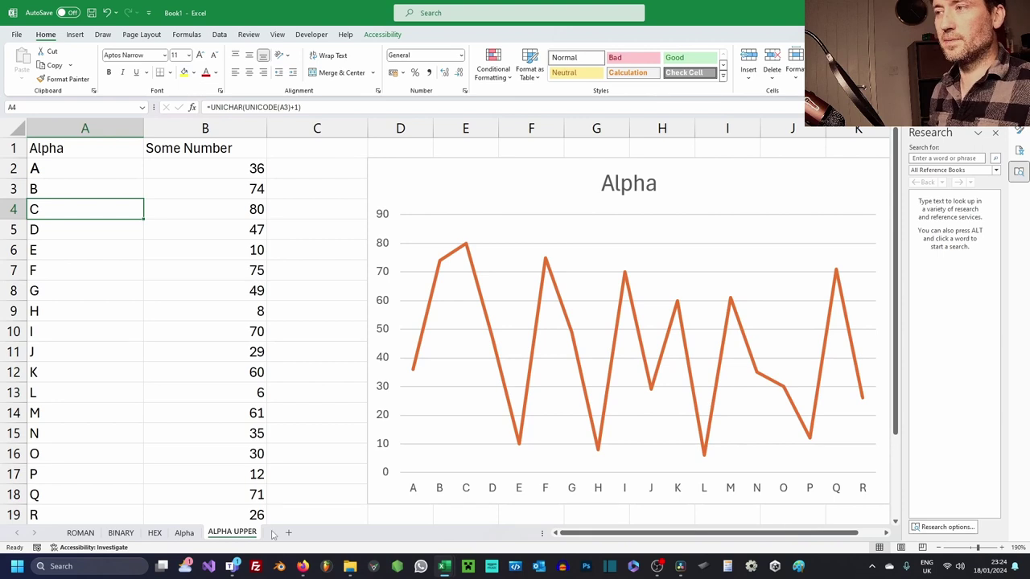
# Duplicate the ALPHA UPPER worksheet and paste the Greek letter α as a value into A2 of the copy.
pyautogui.moveTo(232, 533); pyautogui.dragTo(273, 535)
pyautogui.hotkey('ctrl', 'c')
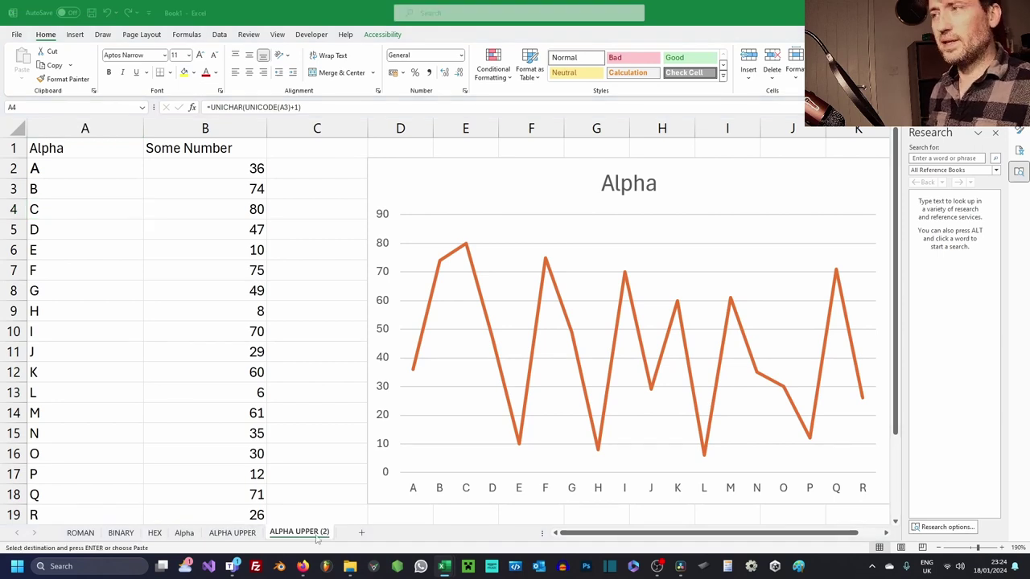
pyautogui.click(47, 166)
pyautogui.rightClick(50, 170)
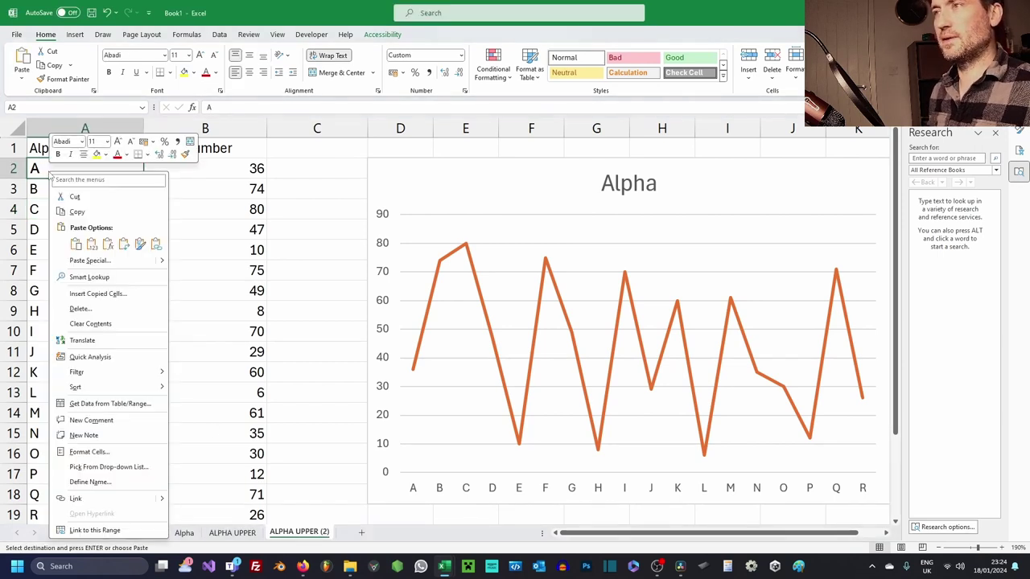
pyautogui.click(91, 244)
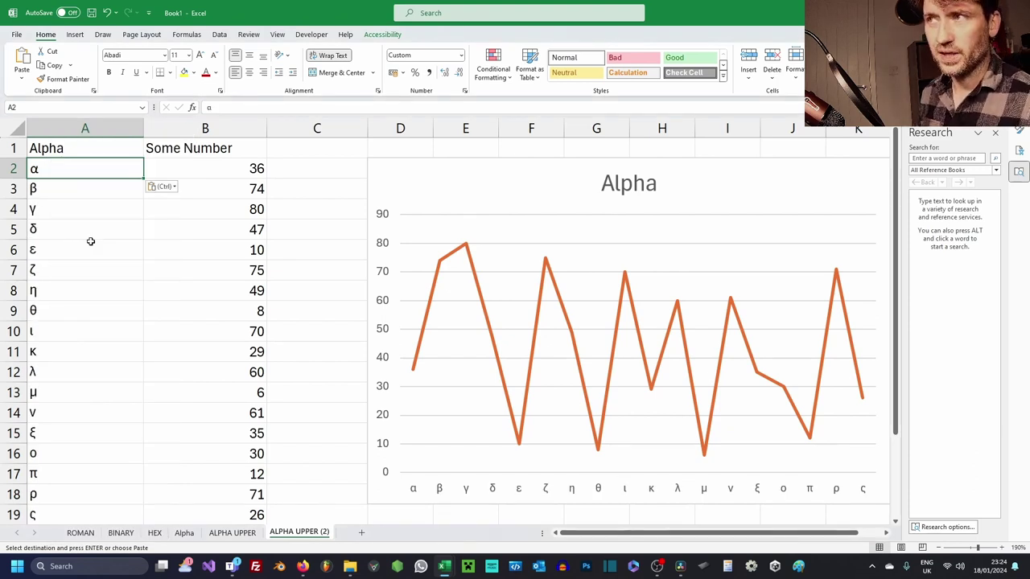
# Review the Greek letters down column A and rename the worksheet GREEK ALPHABET.
pyautogui.press('Down')
pyautogui.press('Down')
pyautogui.press('Down')
pyautogui.press('Down')
pyautogui.press('Down')
pyautogui.press('Down')
pyautogui.press('Down')
pyautogui.press('Down')
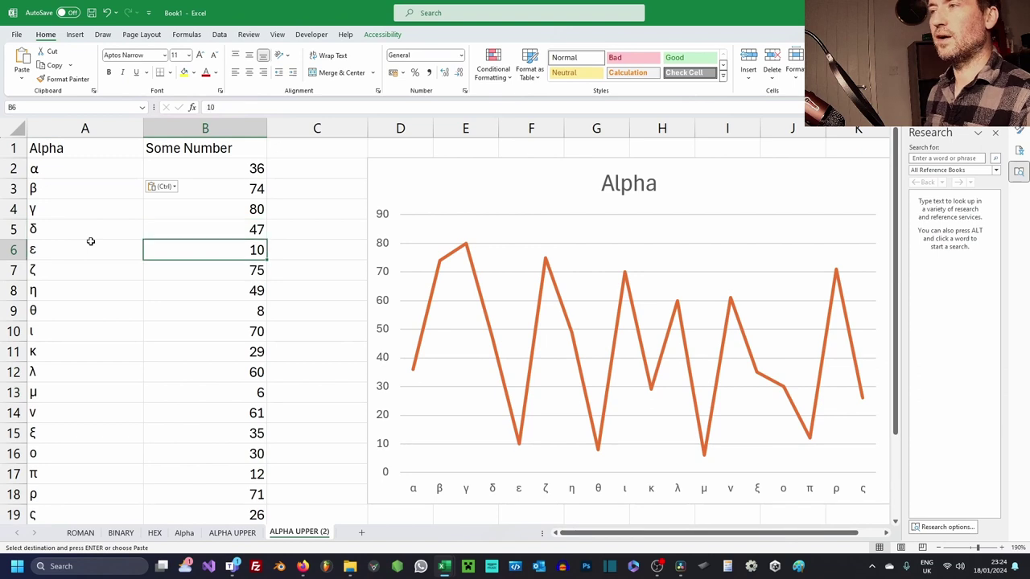
pyautogui.scroll(-3, 91, 241)
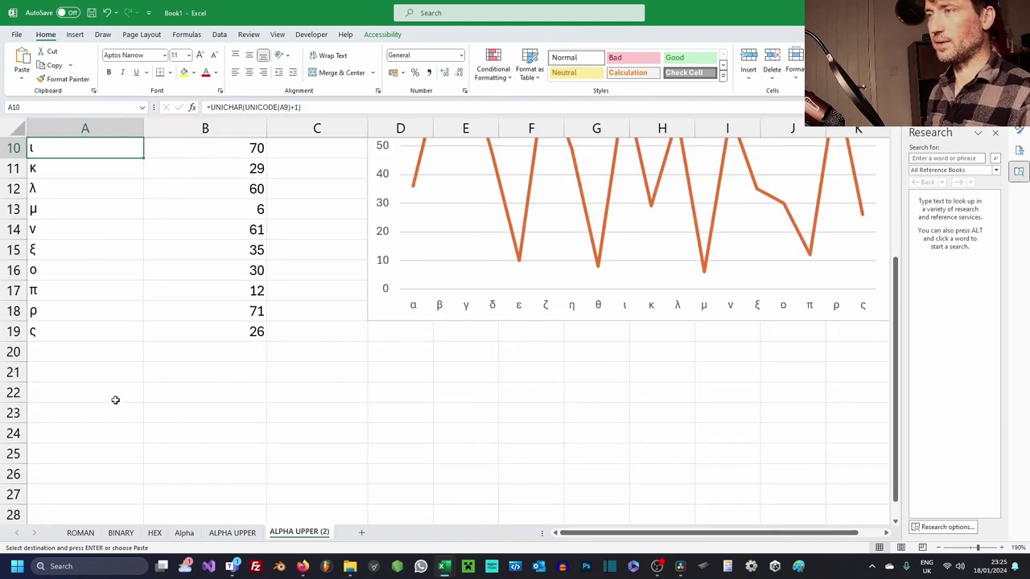
pyautogui.scroll(3, 115, 400)
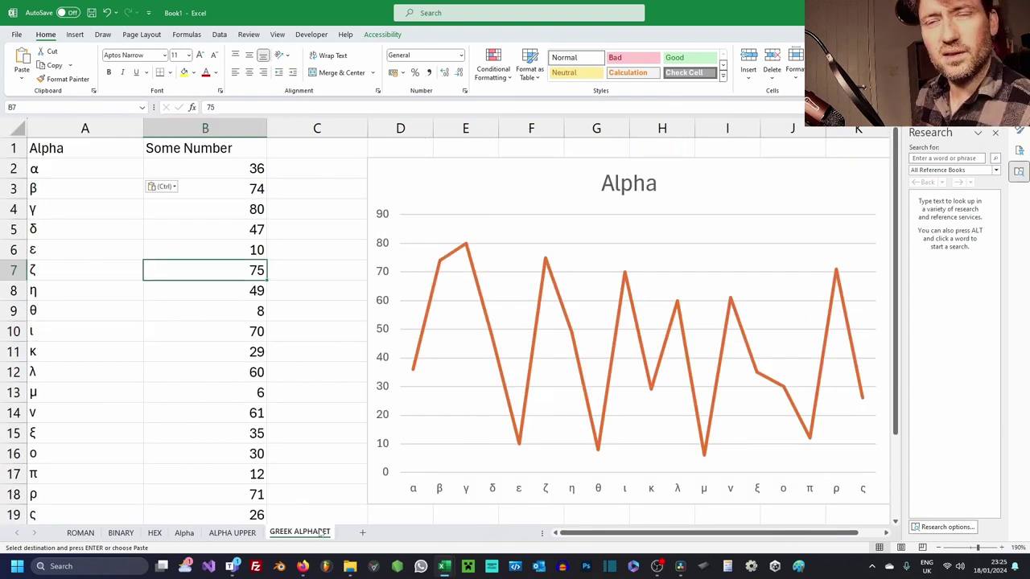
# Review the worksheets one after another from ROMAN through GREEK ALPHABET, then return to ROMAN.
pyautogui.click(56, 168)
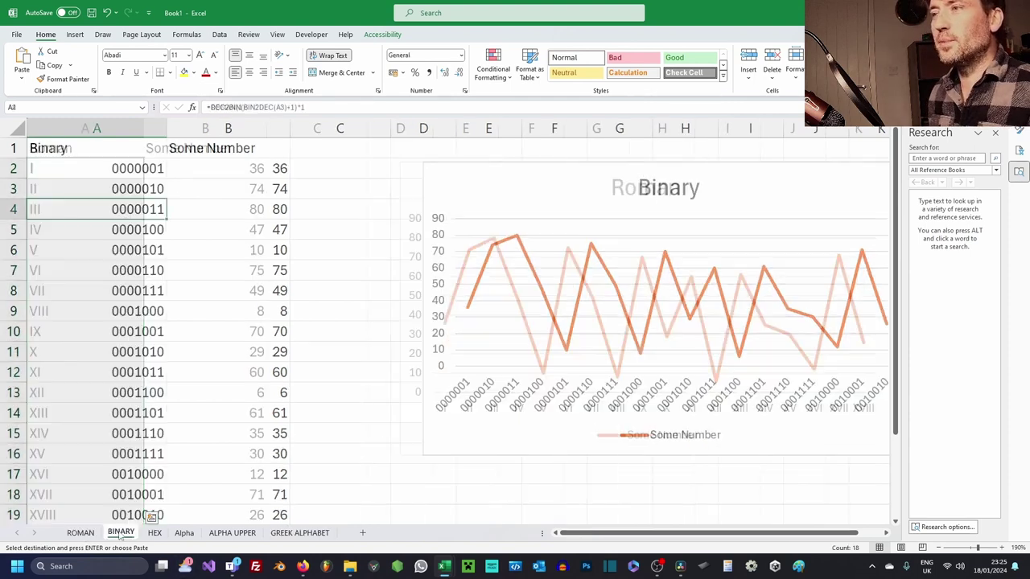
pyautogui.hotkey('ctrl', 'pagedown')
pyautogui.hotkey('ctrl', 'pagedown')
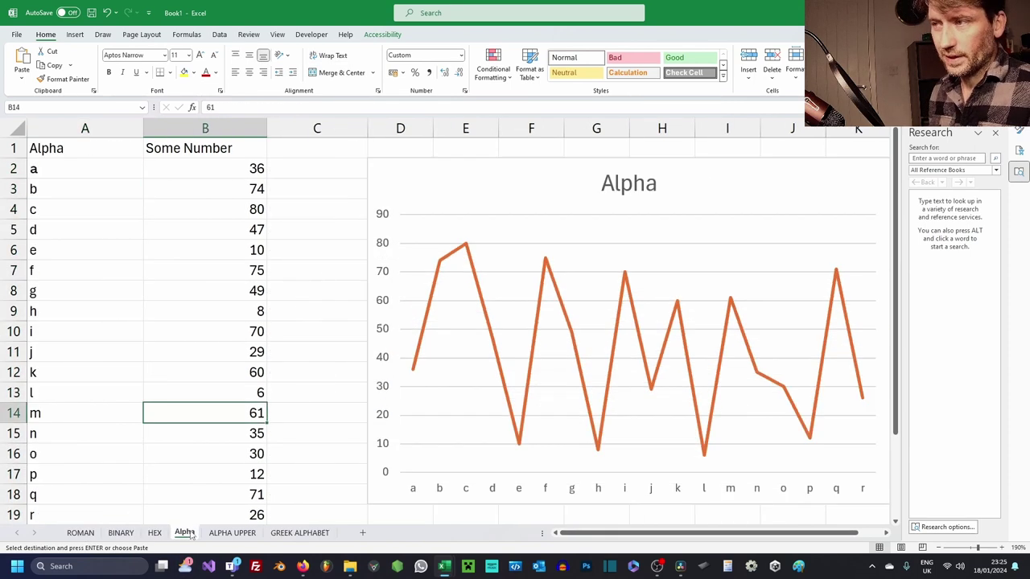
pyautogui.click(231, 533)
pyautogui.click(300, 533)
pyautogui.click(80, 532)
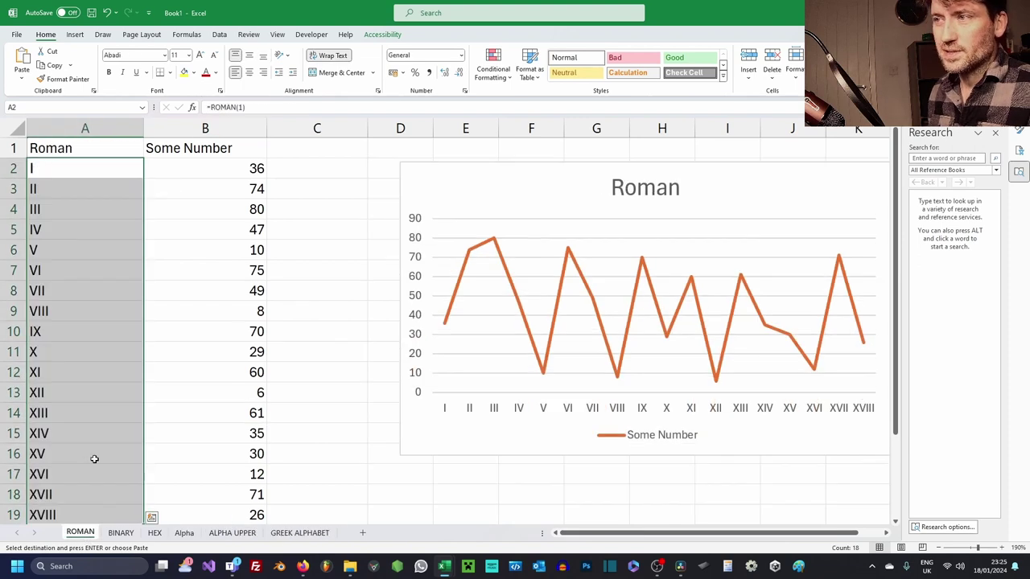
# Examine the Roman numeral formulas in column A of the ROMAN worksheet, moving upward from A9.
pyautogui.click(69, 310)
pyautogui.press('Up')
pyautogui.press('Up')
pyautogui.press('Up')
pyautogui.press('Up')
pyautogui.press('Up')
pyautogui.press('Up')
pyautogui.press('Up')
pyautogui.press('Up')
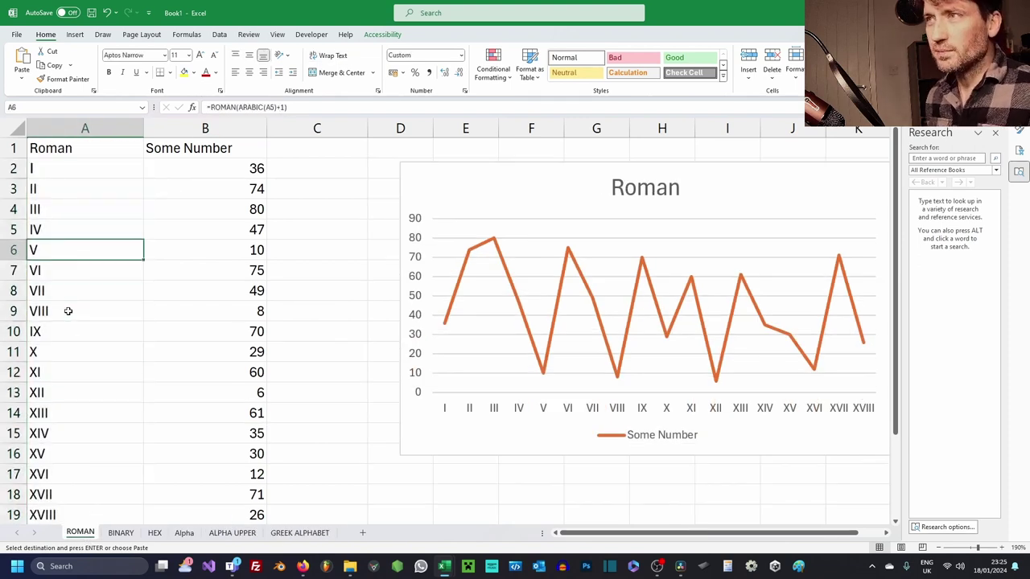
pyautogui.click(68, 310)
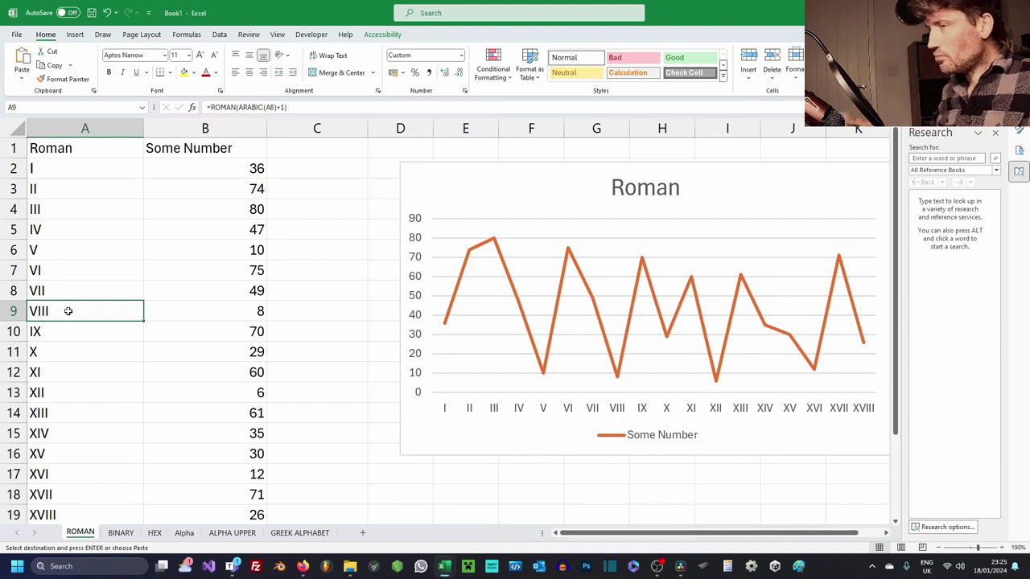